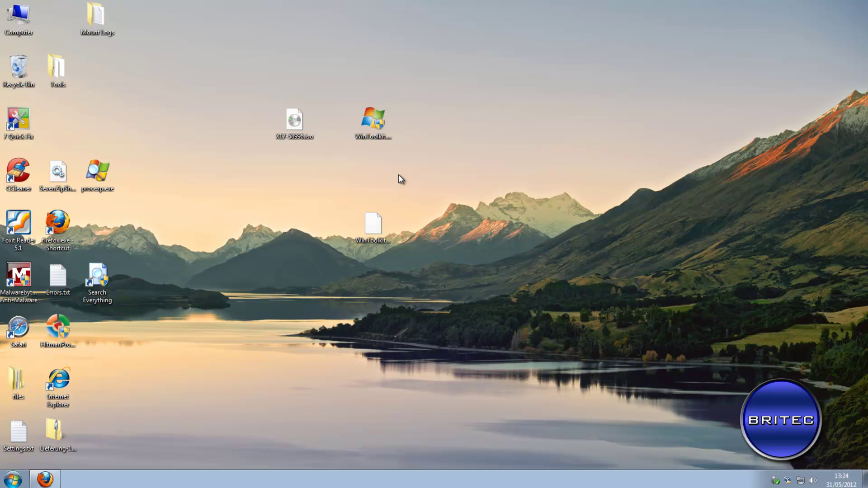
- Read the Win Toolkit v1.4.0.x forum topic in Firefox, including the tool descriptions, and return to the desktop
left_click(47, 478)
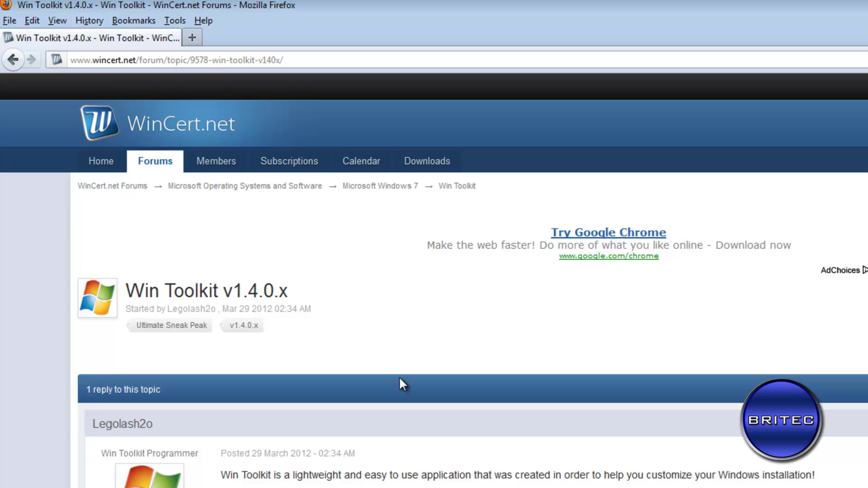
scroll(434, 280, "down", 5)
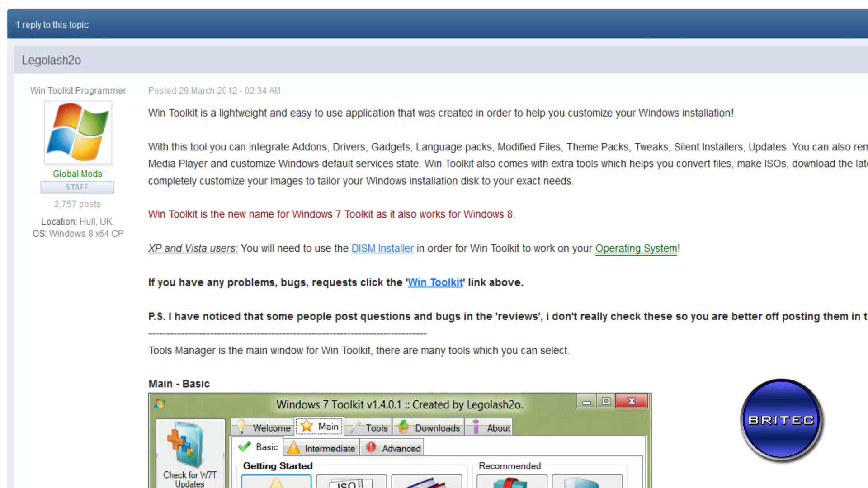
scroll(434, 271, "down", 5)
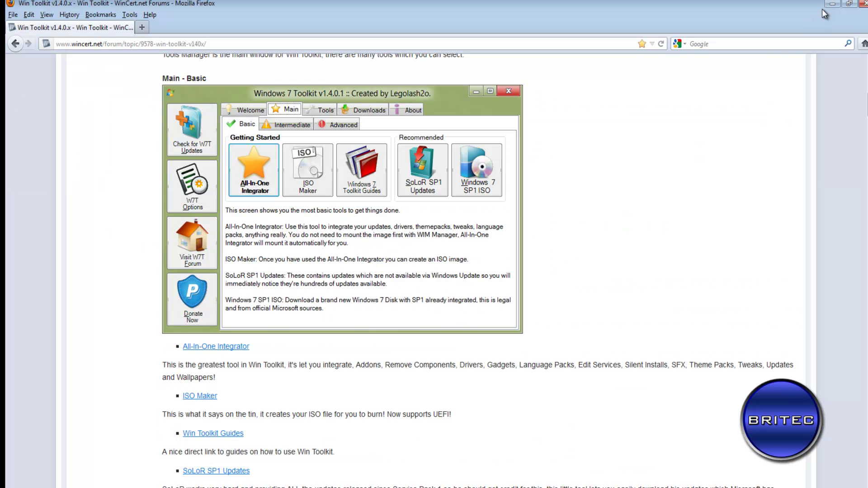
left_click(831, 4)
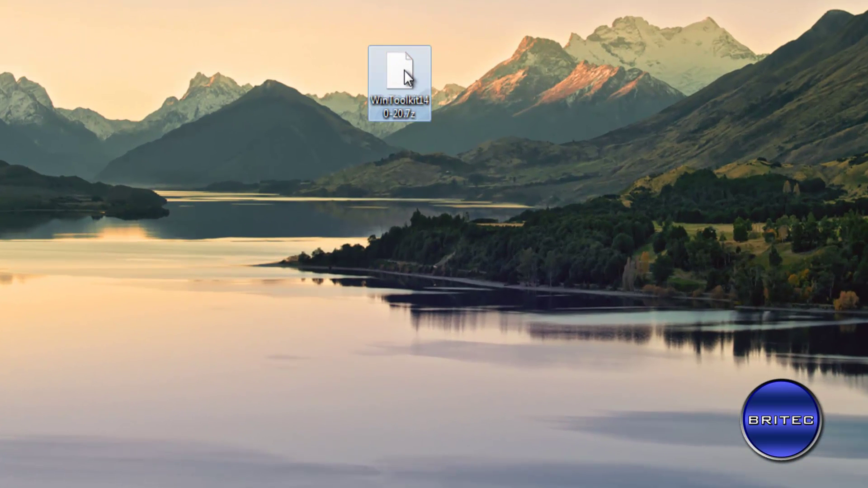
- Inspect WinToolkit140-20.7z from the desktop in 7-Zip, select WinToolkit.exe inside it, and close the archive
right_click(382, 232)
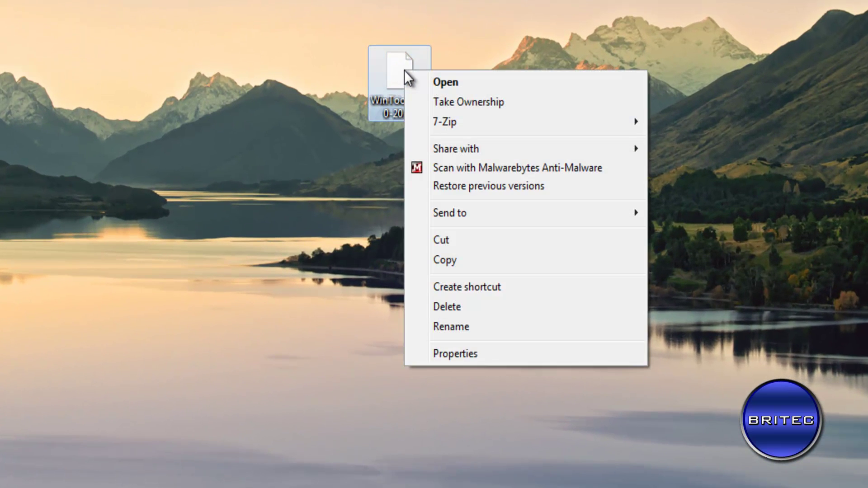
mouse_move(479, 120)
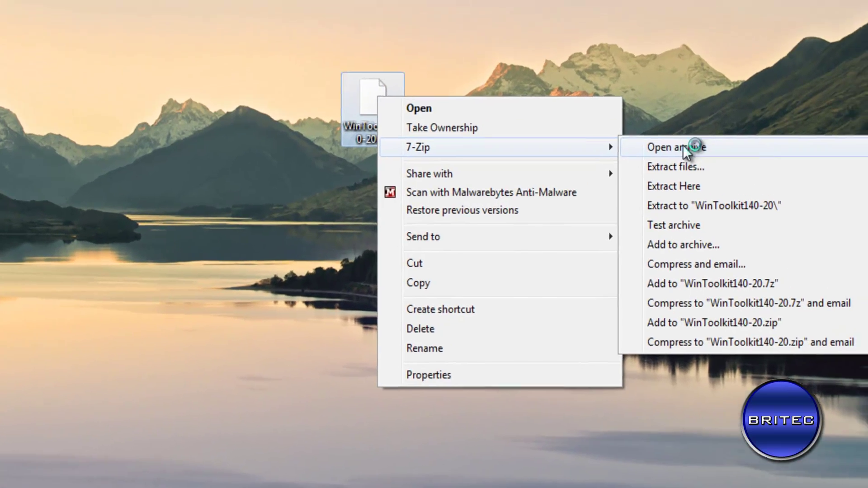
left_click(704, 122)
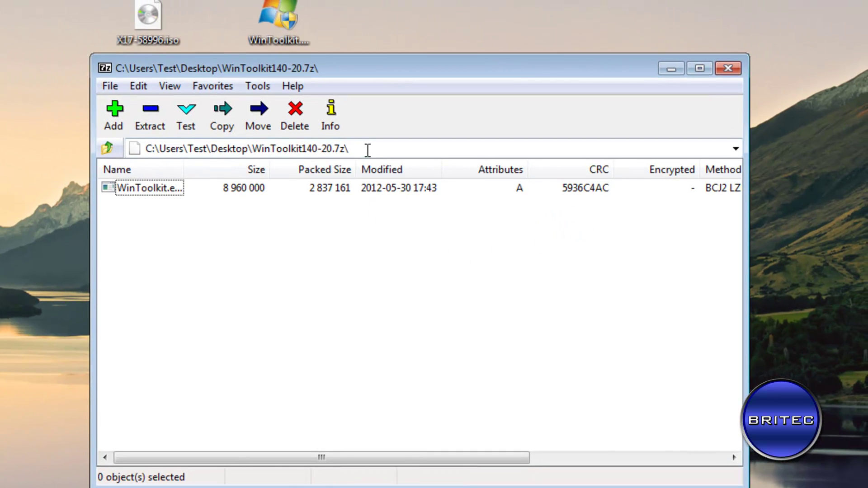
left_click_drag(158, 185, 275, 184)
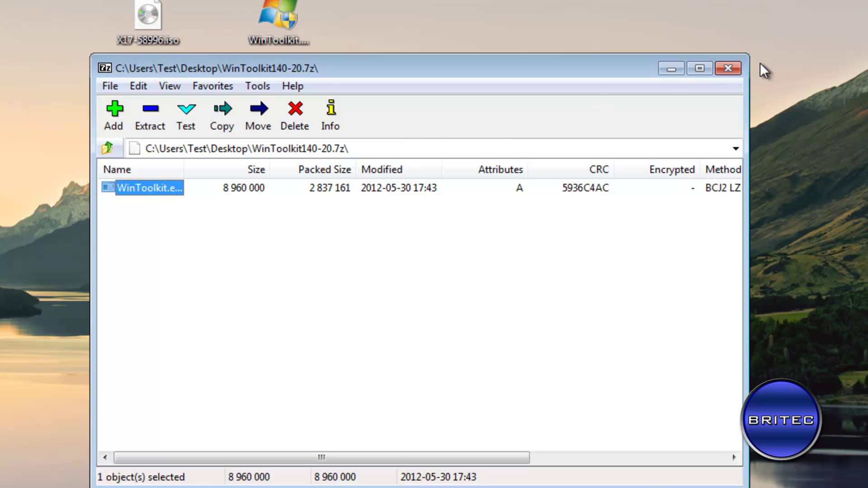
left_click(728, 68)
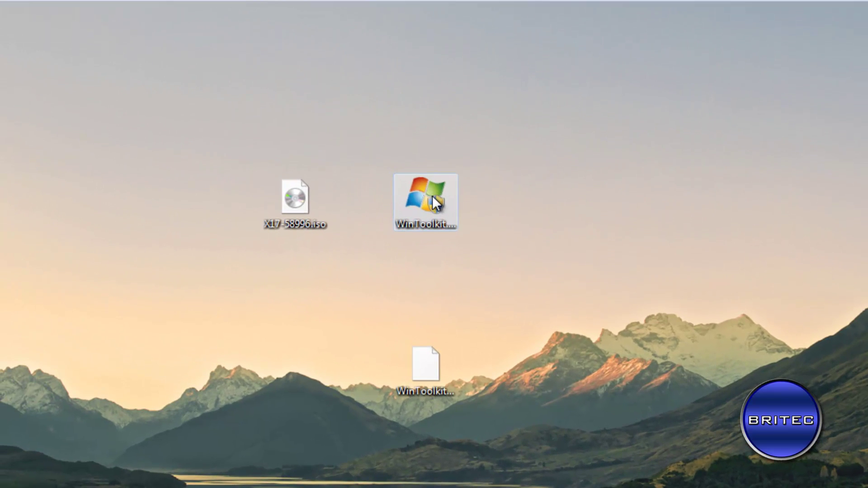
- Launch WinToolkit.exe from the desktop with permission to make changes and choose the All-In-One Integrator among the basic main tools
double_click(433, 199)
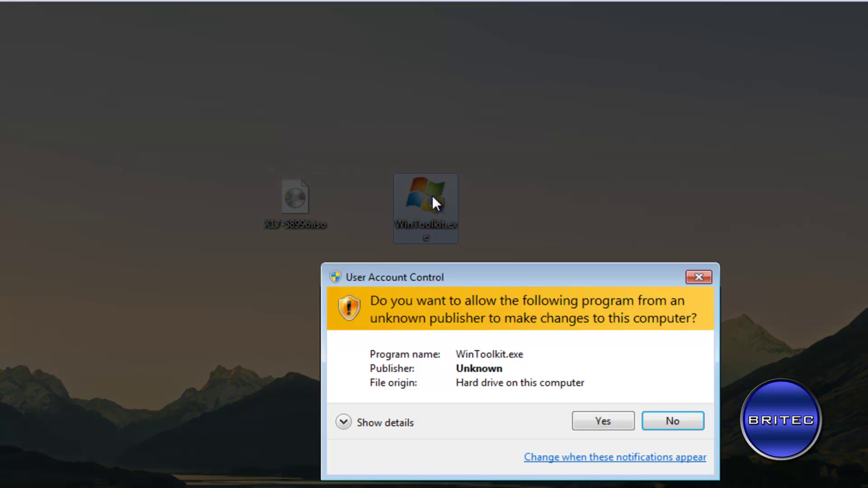
left_click(616, 419)
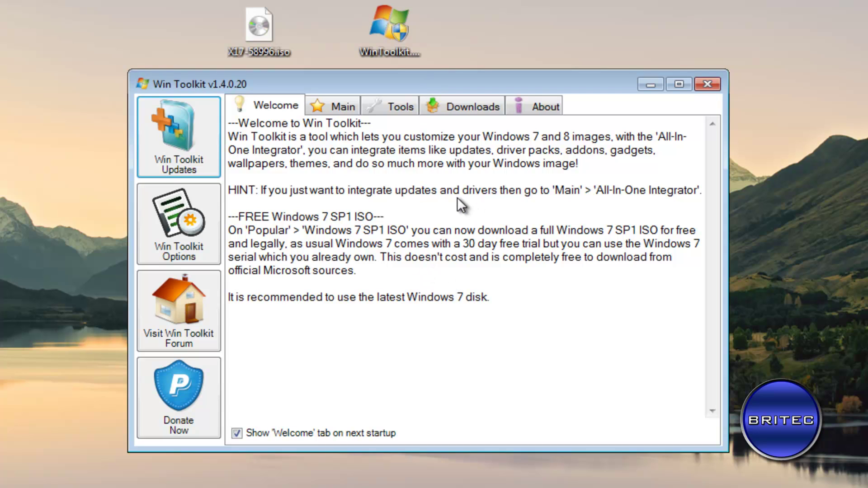
left_click(343, 107)
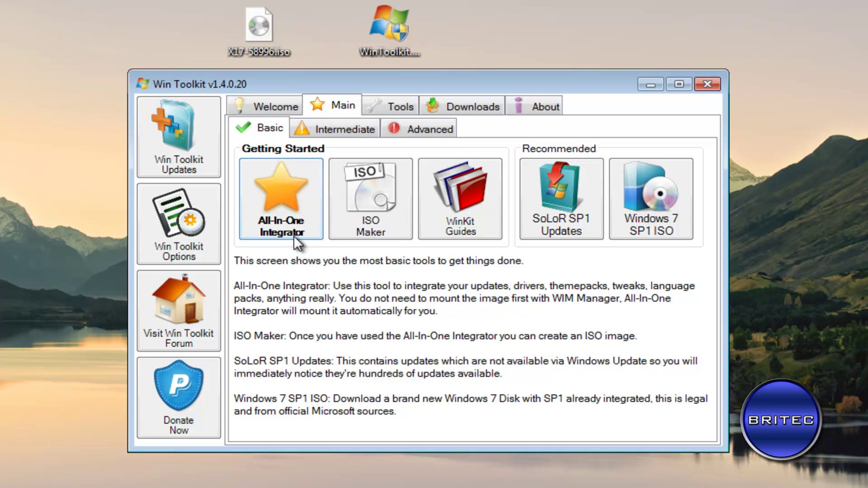
mouse_move(290, 229)
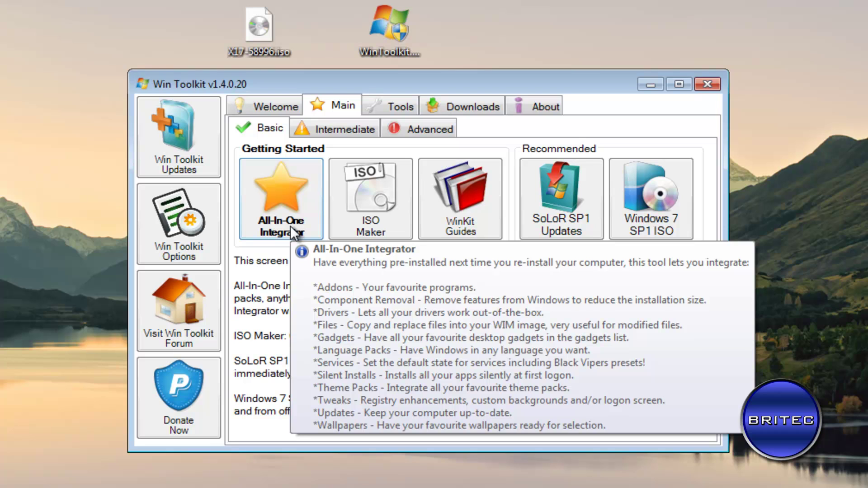
left_click(290, 226)
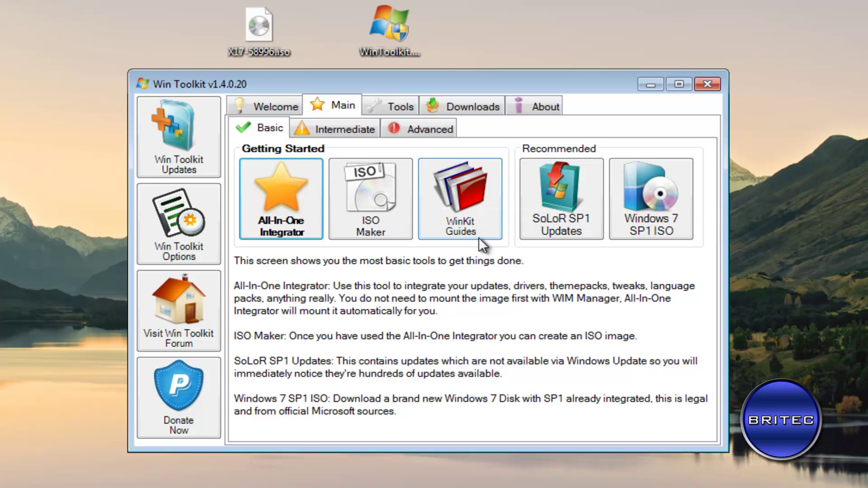
- Open the WinKit Guides and read through the All-In-One Integrator guide on the WinCert.net forum
left_click(464, 202)
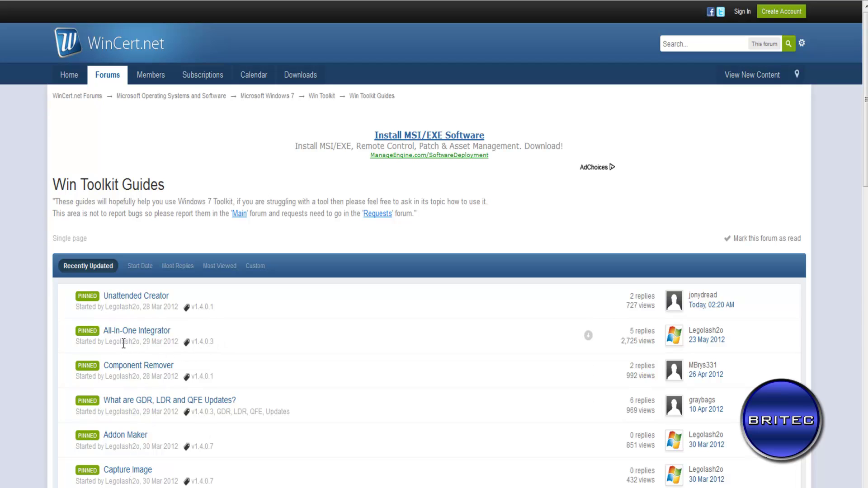
left_click(144, 334)
scroll(383, 380, "down", 3)
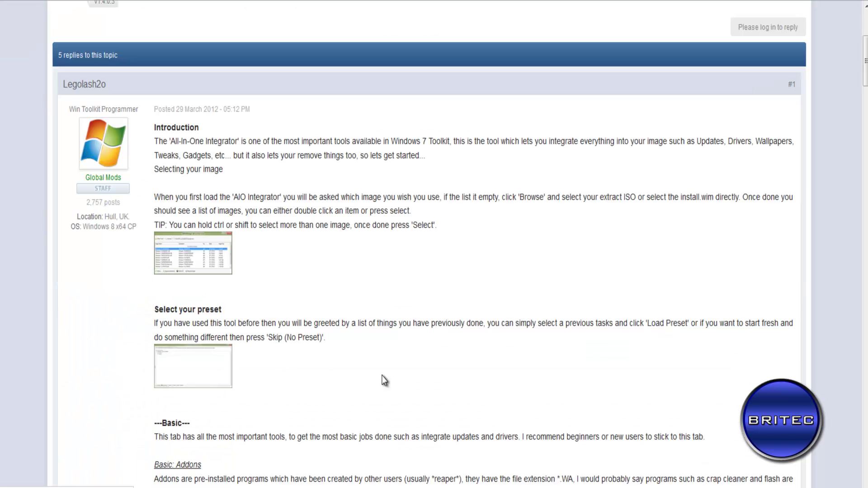
scroll(384, 380, "down", 2)
scroll(366, 289, "down", 2)
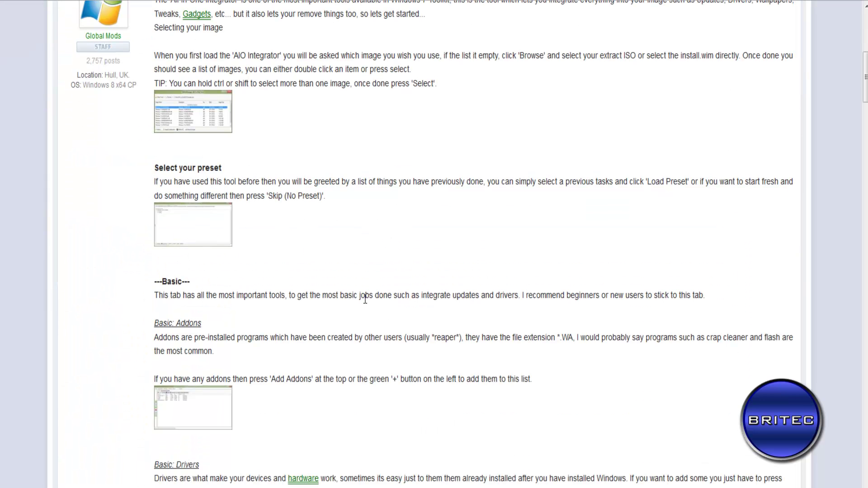
scroll(362, 302, "up", 10)
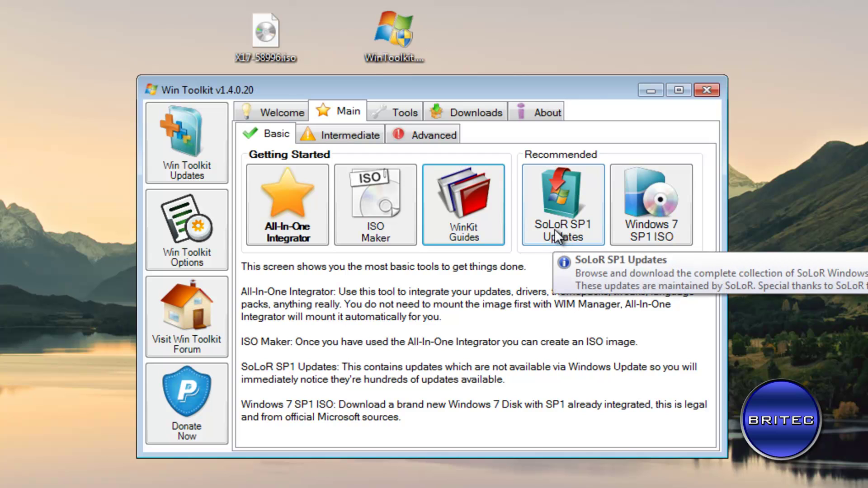
- Review the update categories offered by SoLoR SP1 Updates and close it without choosing one
left_click(555, 229)
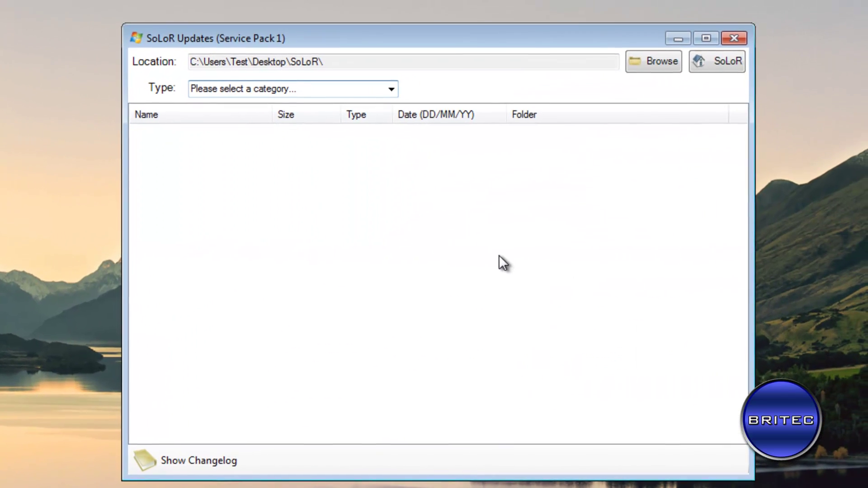
left_click(389, 90)
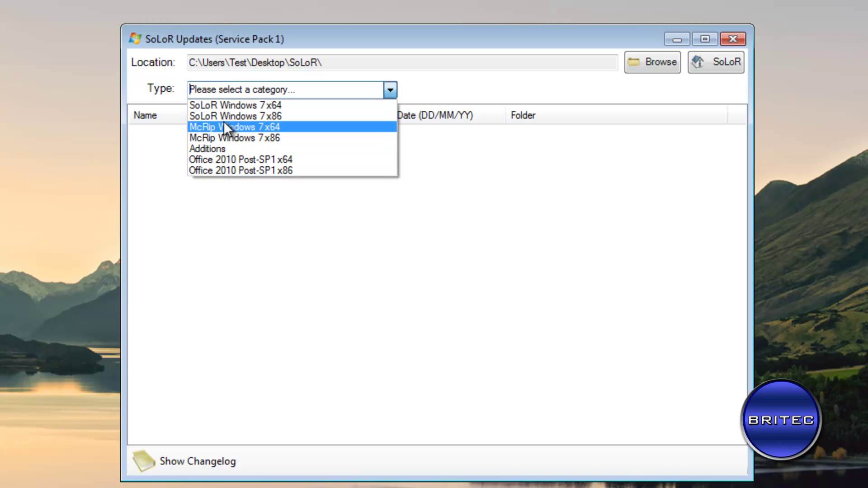
left_click(235, 233)
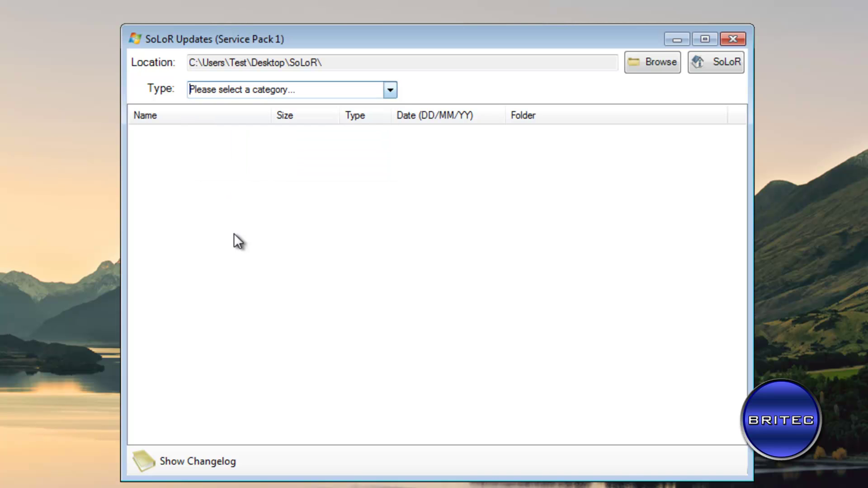
left_click(733, 39)
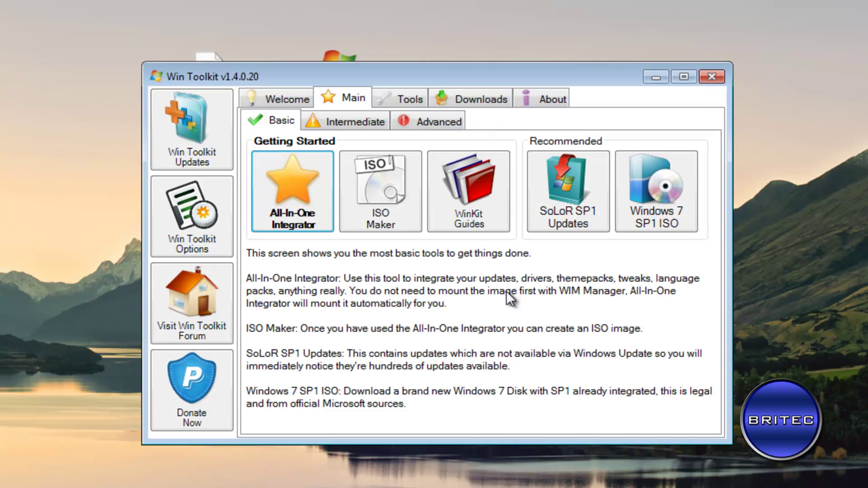
- Open the Windows 7 SP1 ISO download page from the recommended tools and look through its download links
left_click(655, 221)
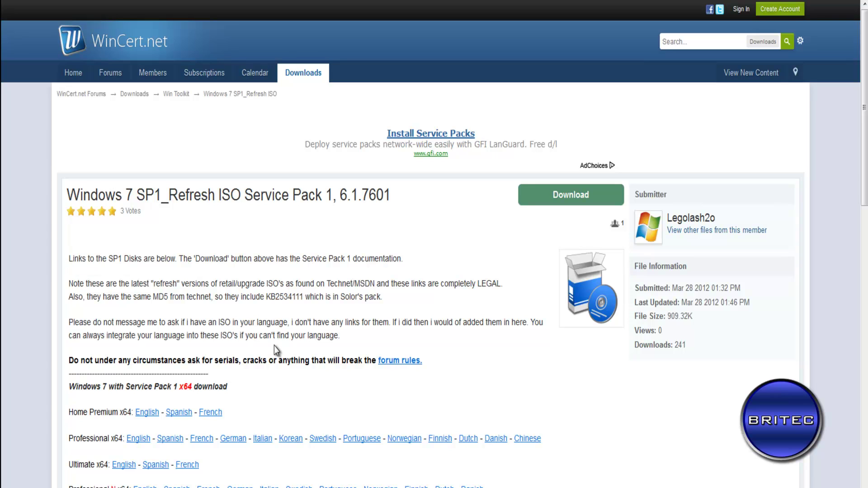
scroll(178, 422, "down", 3)
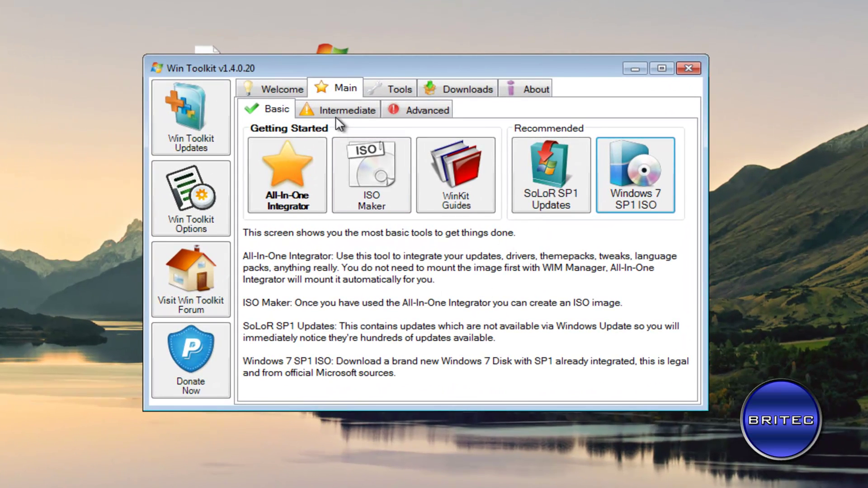
- Review Win Toolkit's intermediate and advanced tools, then its converters, image tools and online installers
left_click(338, 113)
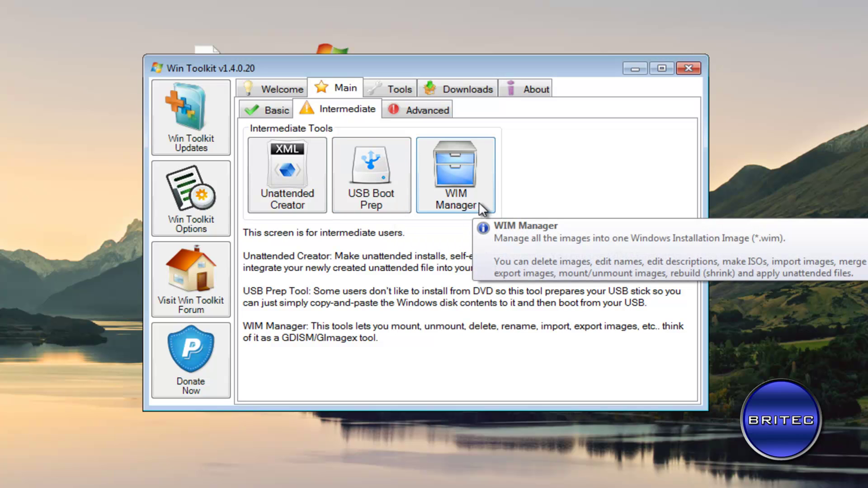
left_click(421, 110)
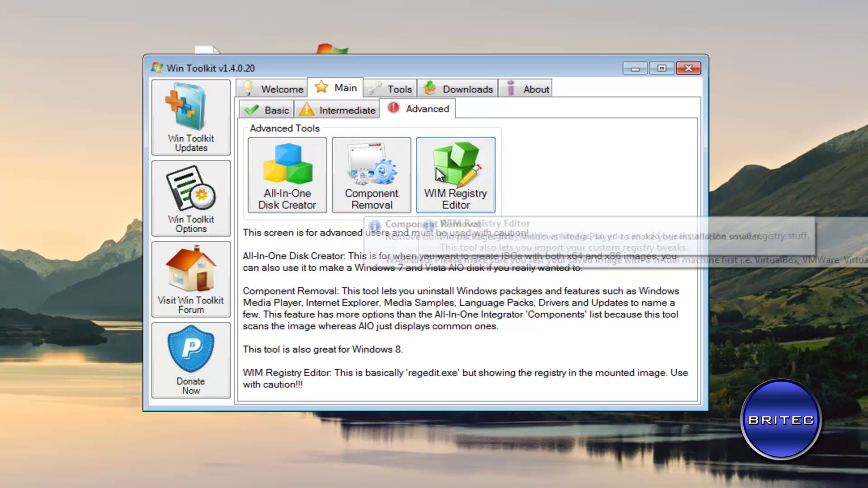
left_click(266, 109)
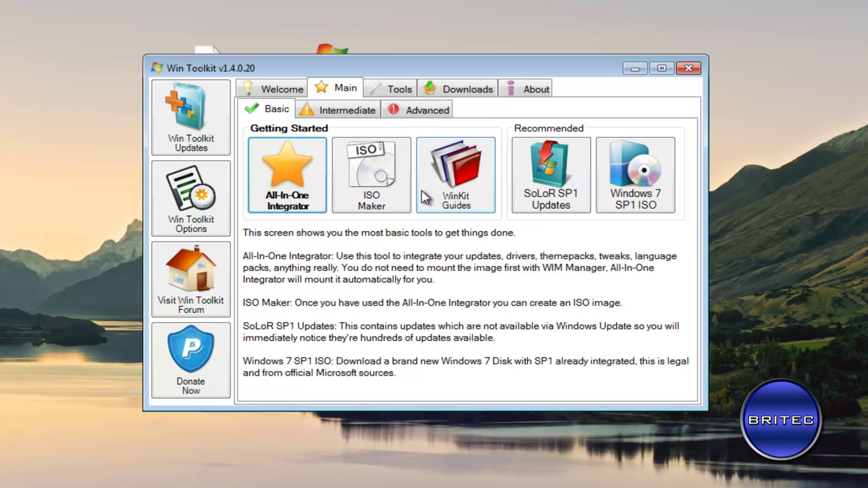
left_click(397, 94)
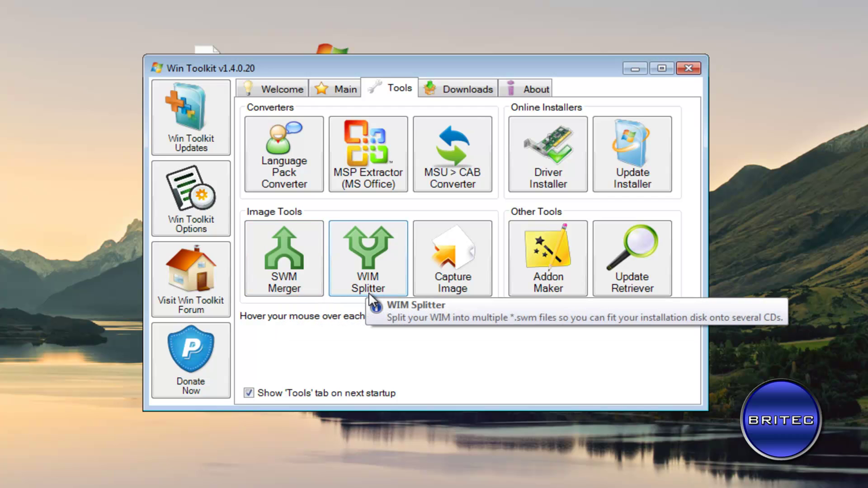
- Look through Win Toolkit's available downloads and browse the Desktop gadgets page opened from the Misc group
left_click(474, 89)
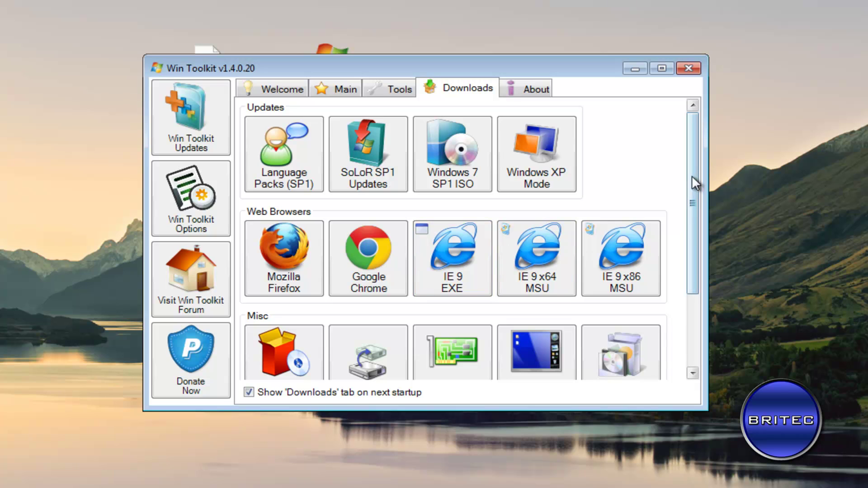
left_click_drag(696, 168, 692, 246)
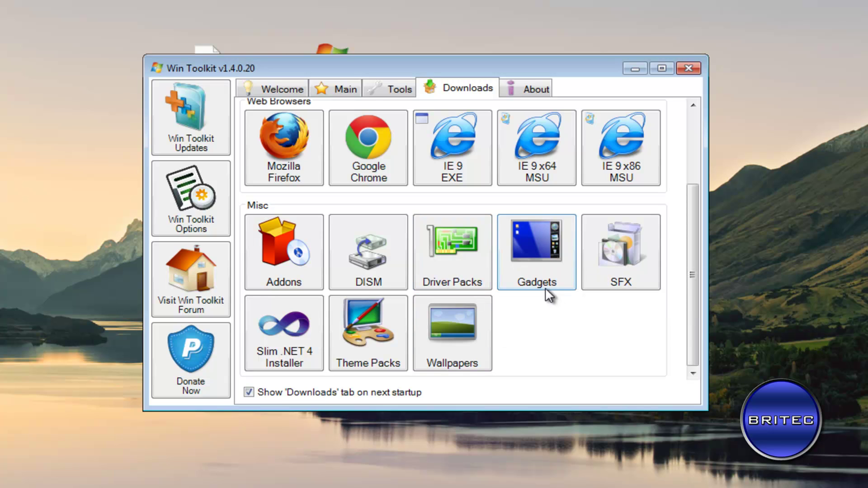
left_click(541, 268)
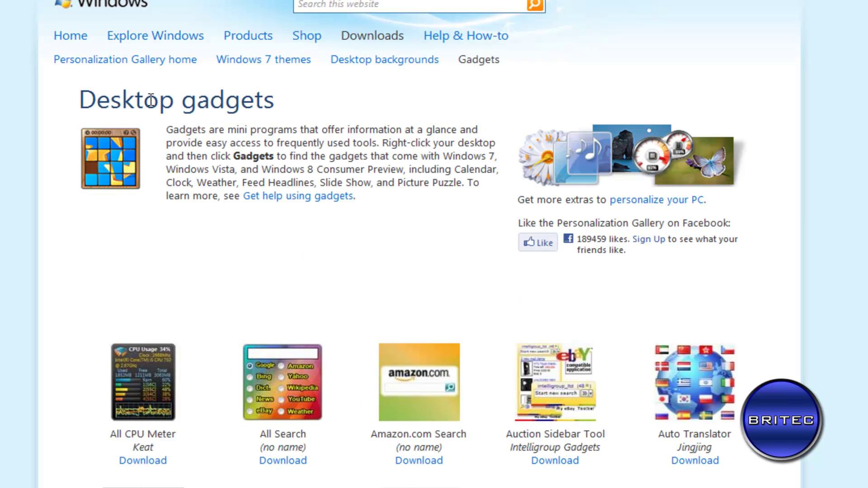
scroll(445, 413, "down", 5)
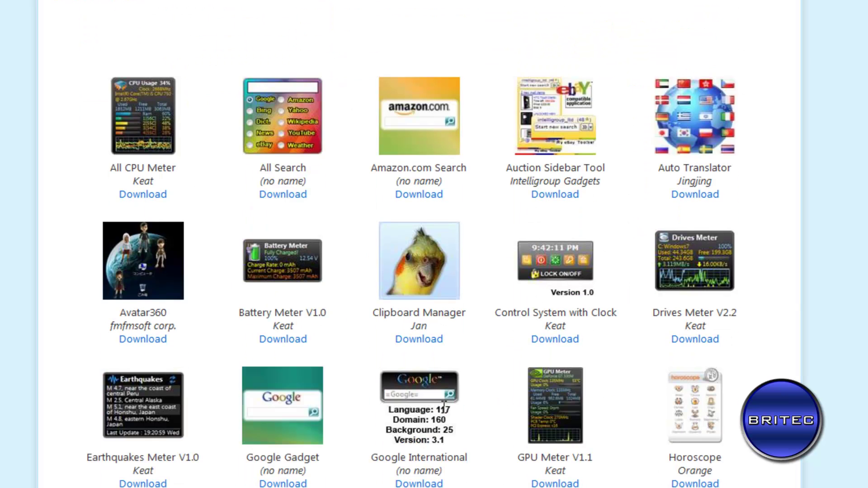
scroll(445, 414, "up", 4)
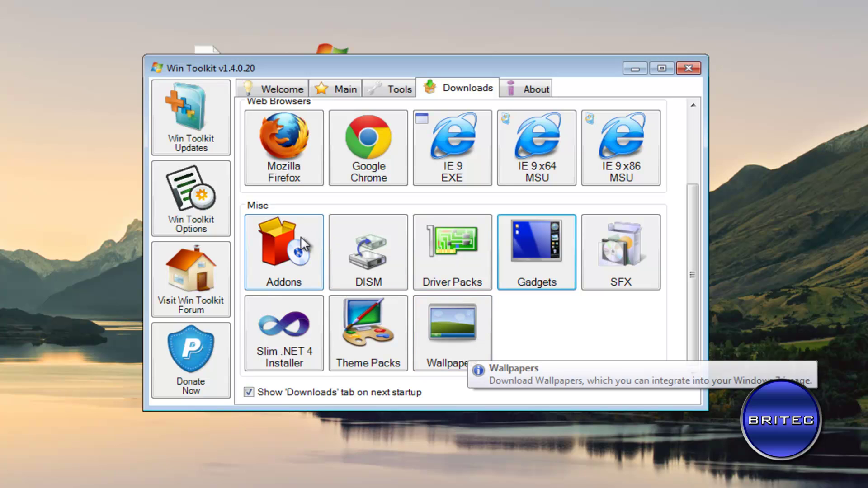
- Open the Win Toolkit Addons forum from the Misc downloads and browse its list of add-on topics
left_click(291, 262)
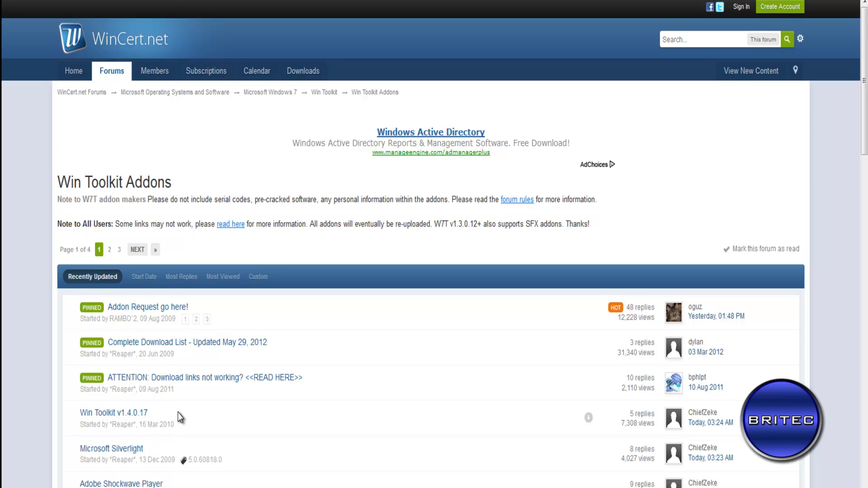
scroll(177, 413, "down", 3)
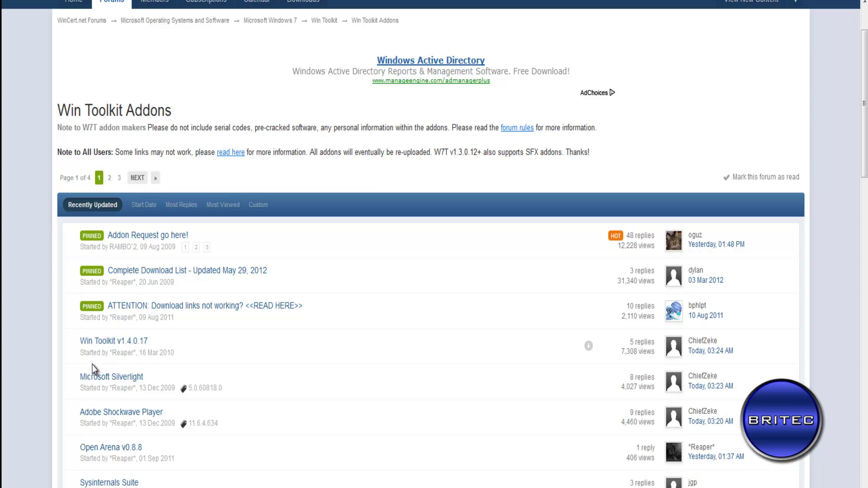
- Browse further down the forum's add-on topics, then return to Win Toolkit's downloads and look over its update and browser groups
scroll(155, 373, "down", 3)
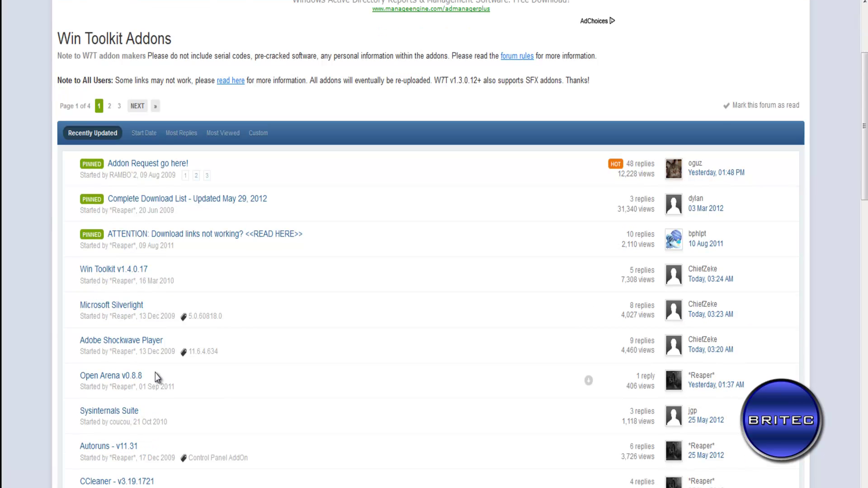
scroll(155, 372, "down", 5)
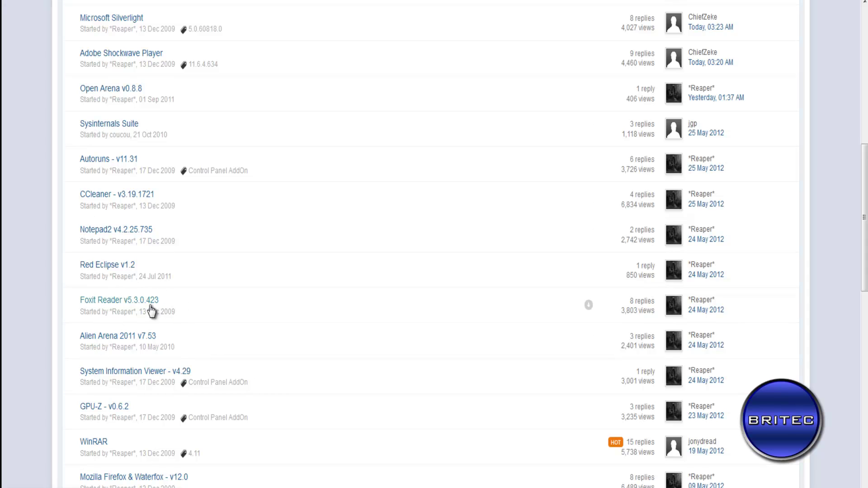
scroll(146, 307, "down", 2)
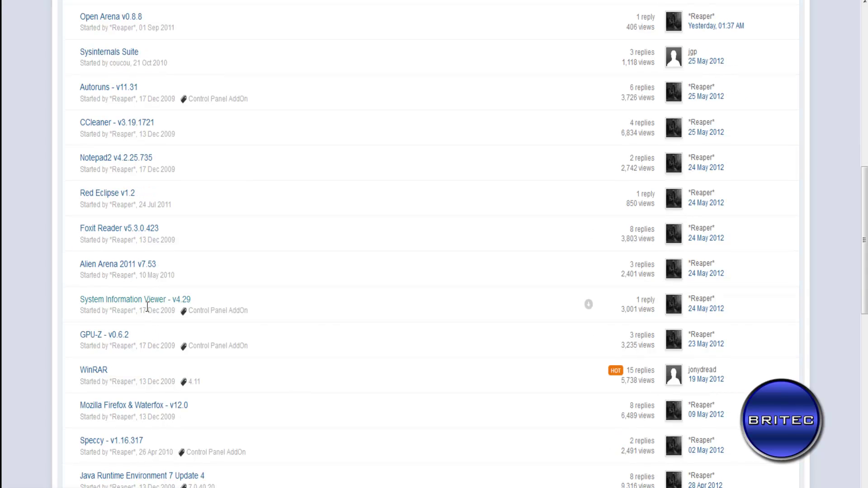
scroll(147, 307, "up", 10)
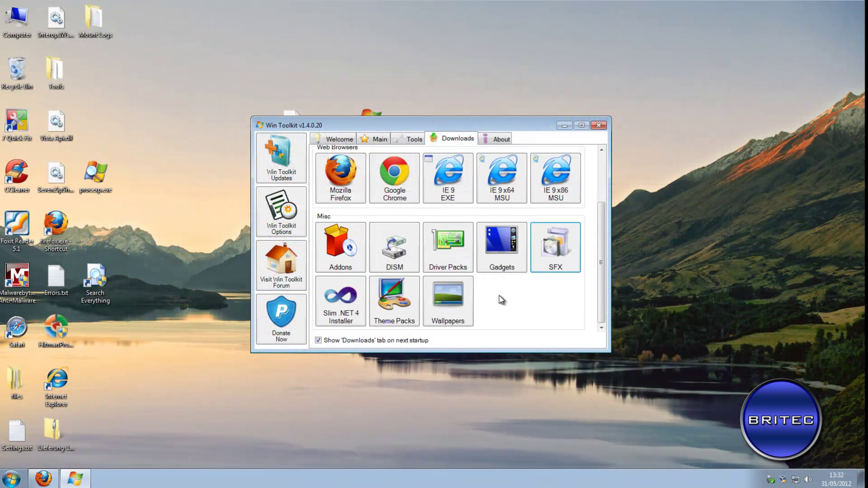
scroll(597, 322, "up", 3)
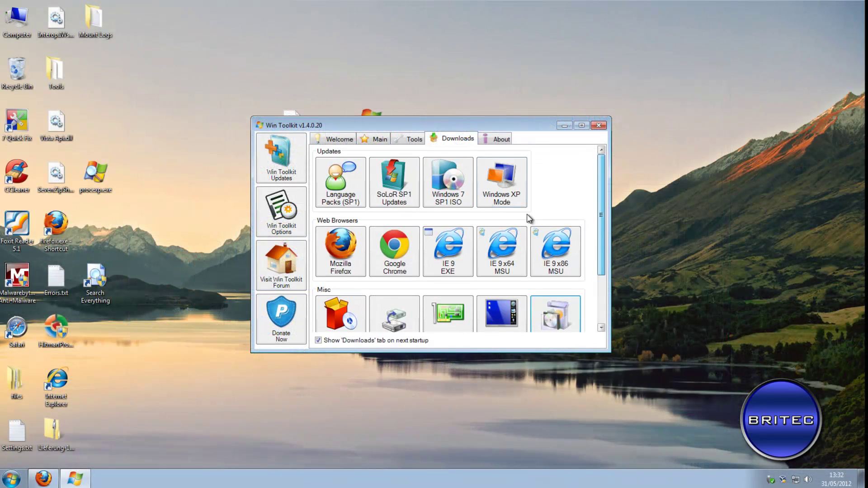
- Minimize Win Toolkit and open the desktop file X17-58996.iso as an archive in 7-Zip
left_click(565, 127)
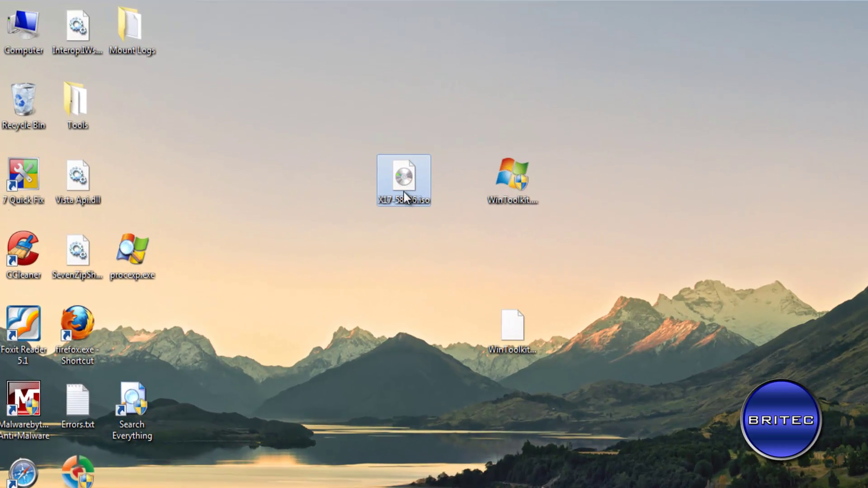
right_click(402, 178)
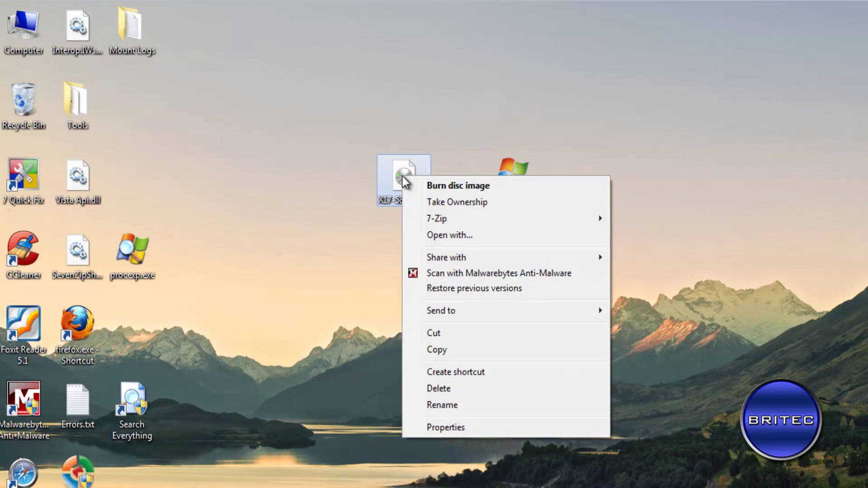
mouse_move(456, 221)
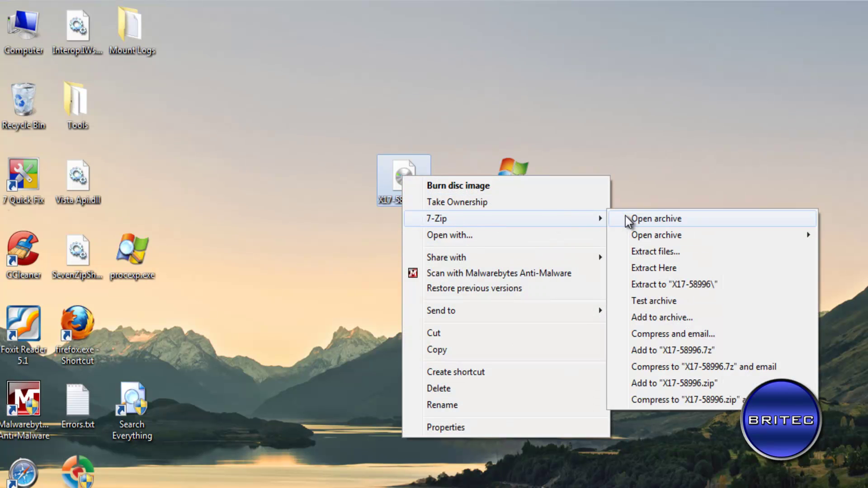
left_click(666, 219)
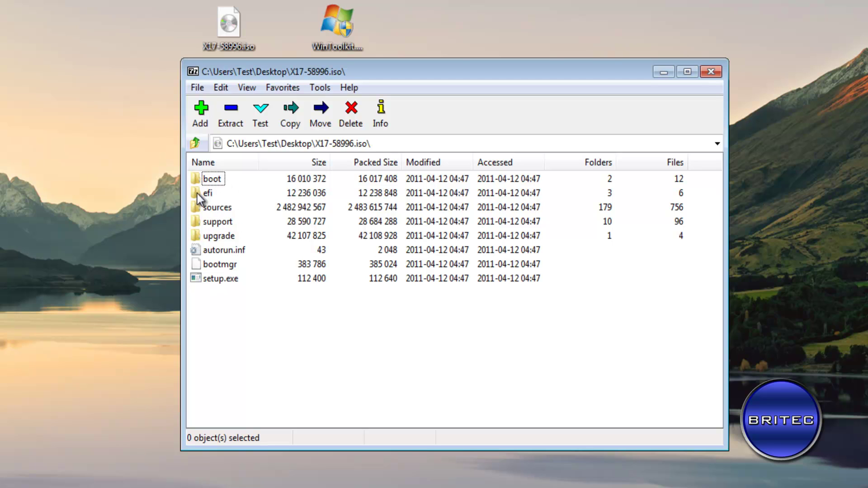
- View the extracted Windows files in C:\Win7 in a file window, then select all items in the ISO archive and close it
key("super+e")
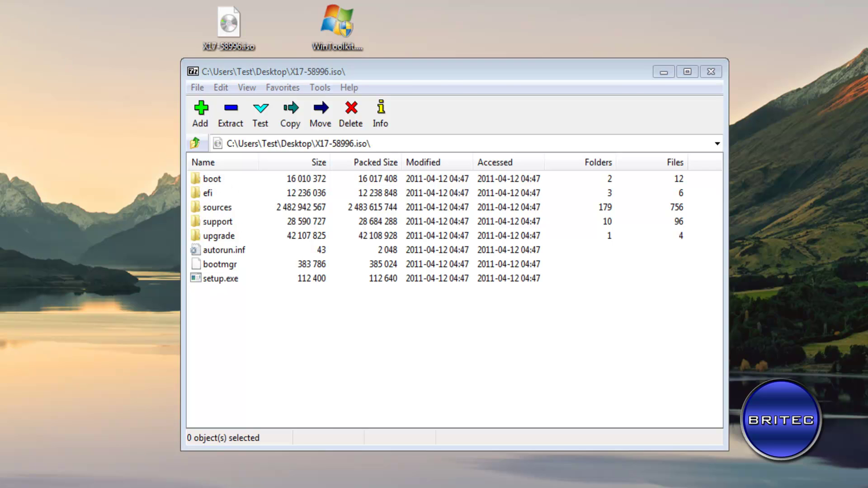
left_click_drag(286, 40, 333, 48)
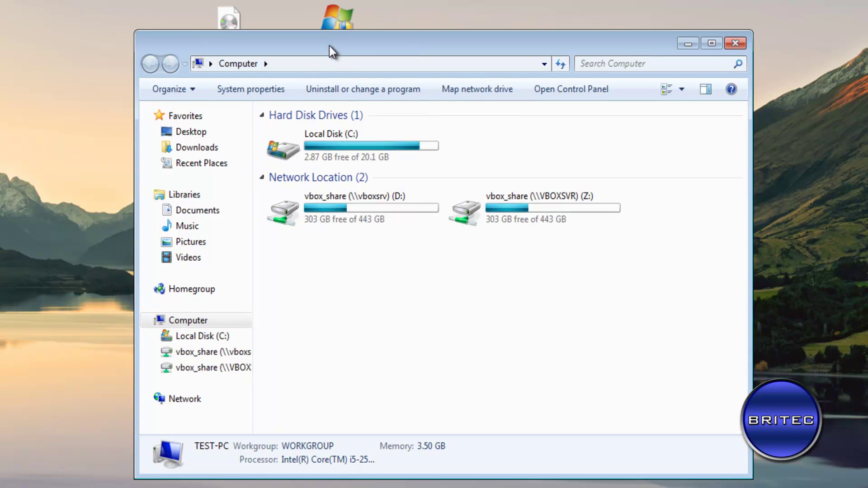
double_click(313, 159)
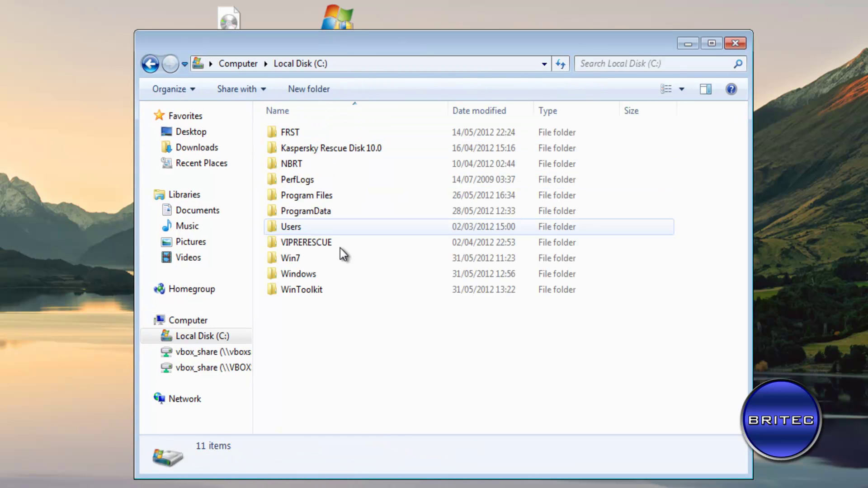
double_click(289, 259)
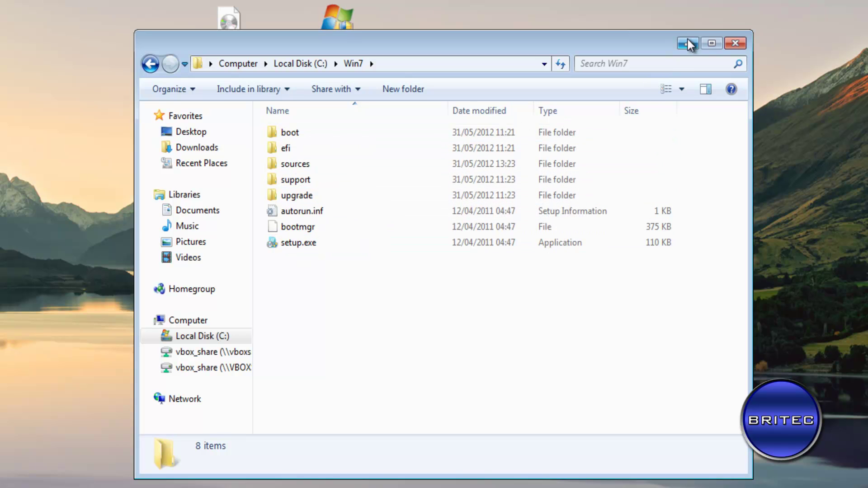
left_click(733, 44)
left_click_drag(301, 281, 203, 170)
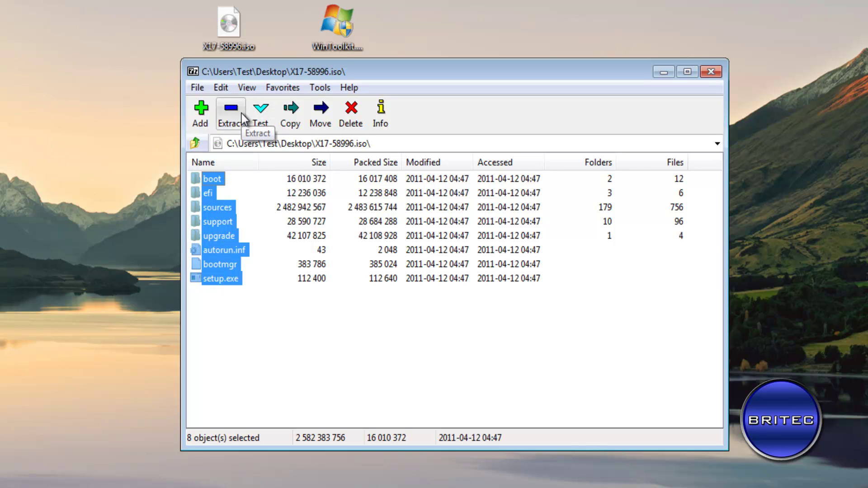
left_click(711, 72)
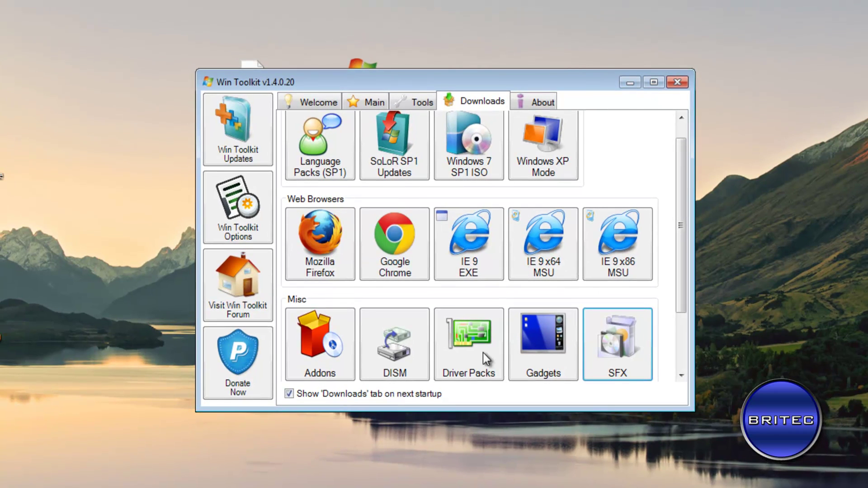
- View Win Toolkit's welcome text, then launch the All-In-One Integrator from the basic main tools
left_click(305, 99)
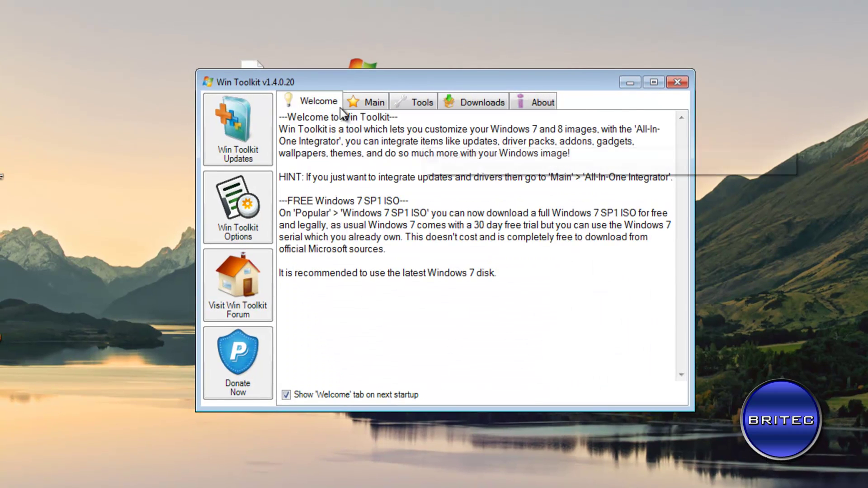
left_click(373, 101)
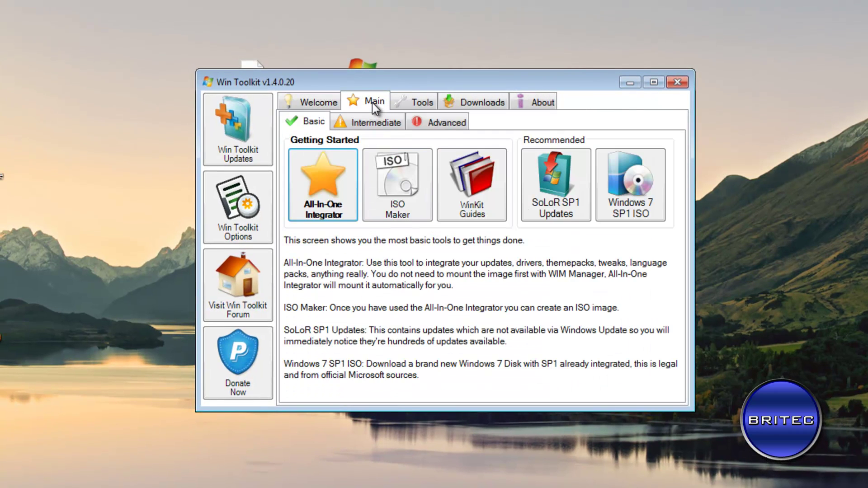
left_click(307, 210)
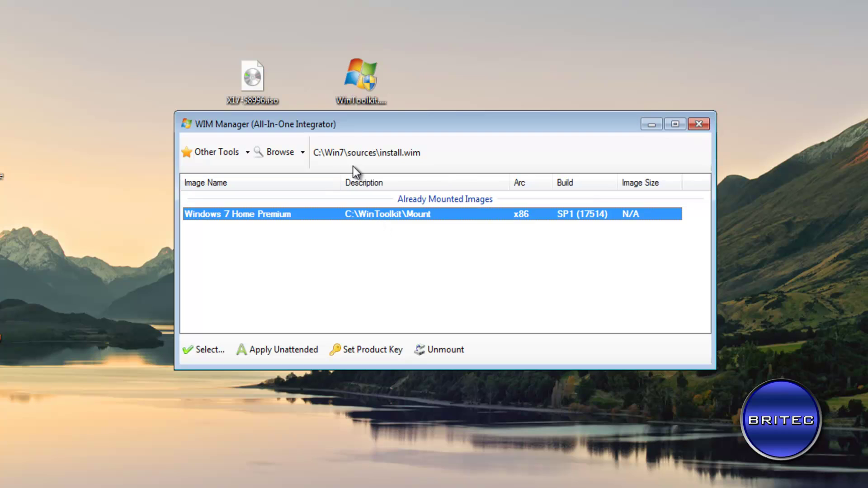
- Load the specific WIM file C:\Win7\sources\install.wim into the WIM Manager
left_click(291, 153)
left_click(293, 155)
left_click(293, 155)
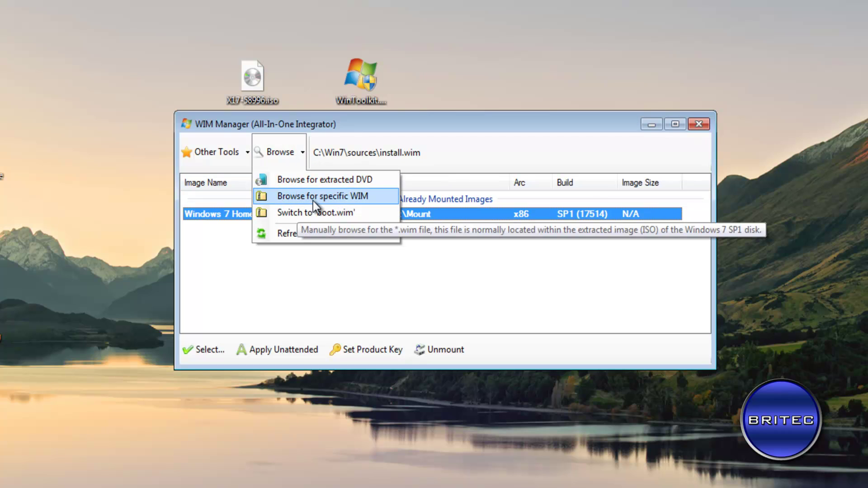
left_click(326, 200)
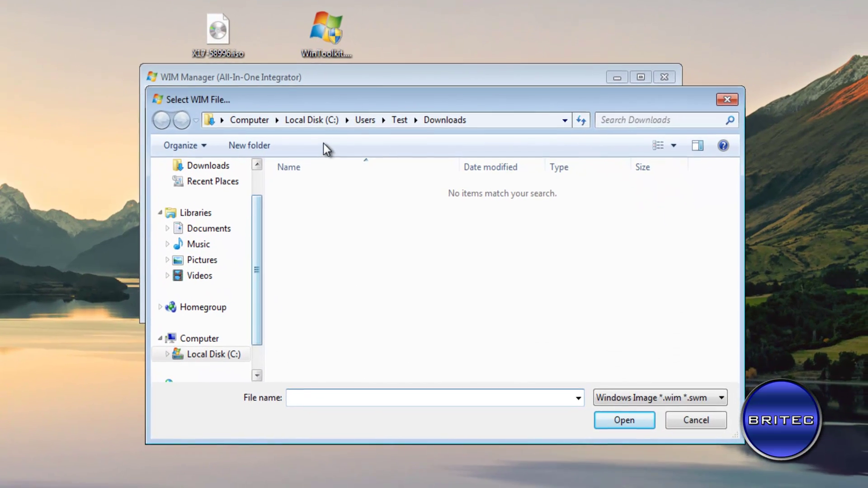
left_click(238, 388)
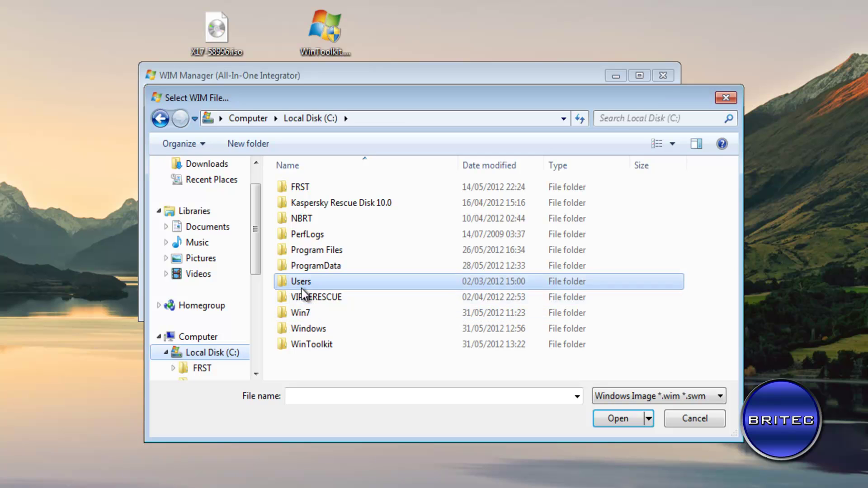
double_click(300, 314)
double_click(300, 218)
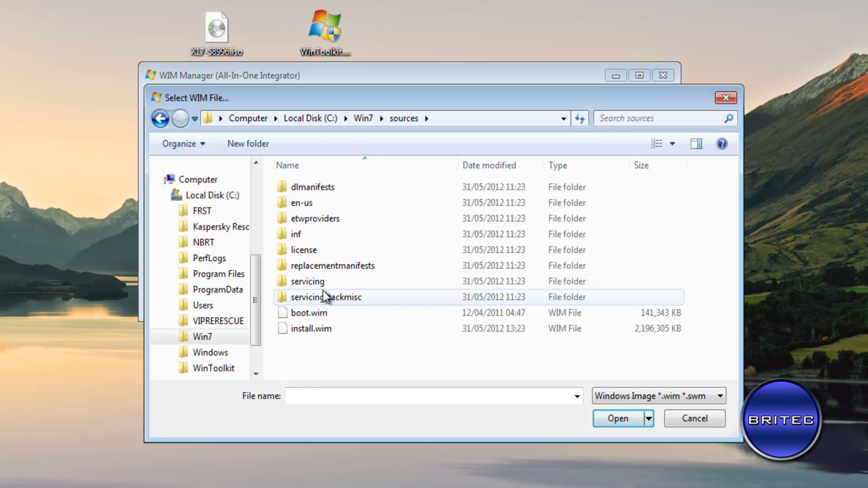
left_click(302, 328)
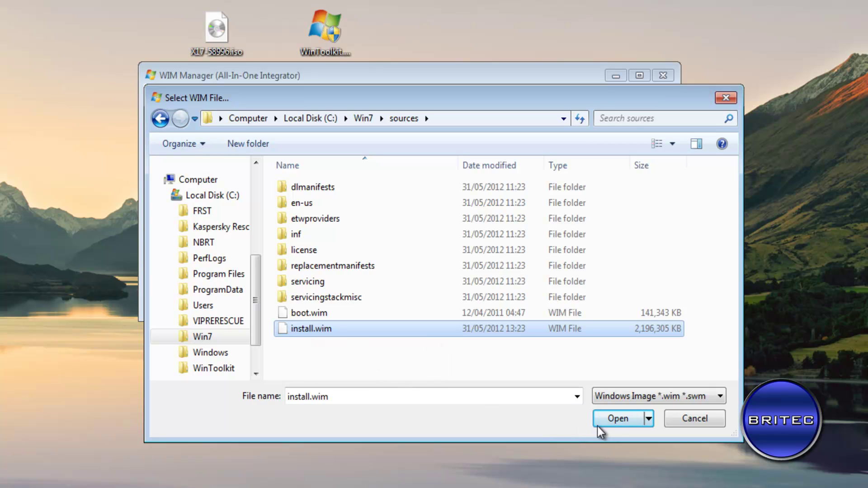
left_click(611, 421)
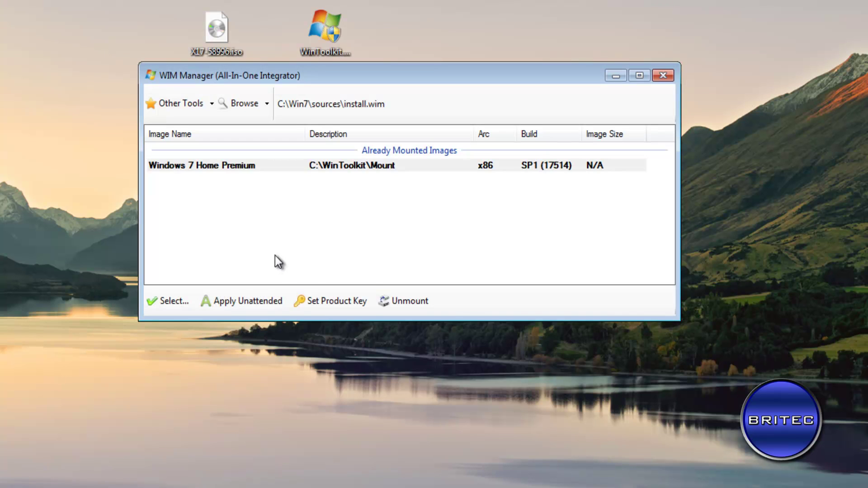
- Select the mounted Windows 7 Home Premium image for integration and continue without a preset
left_click(241, 165)
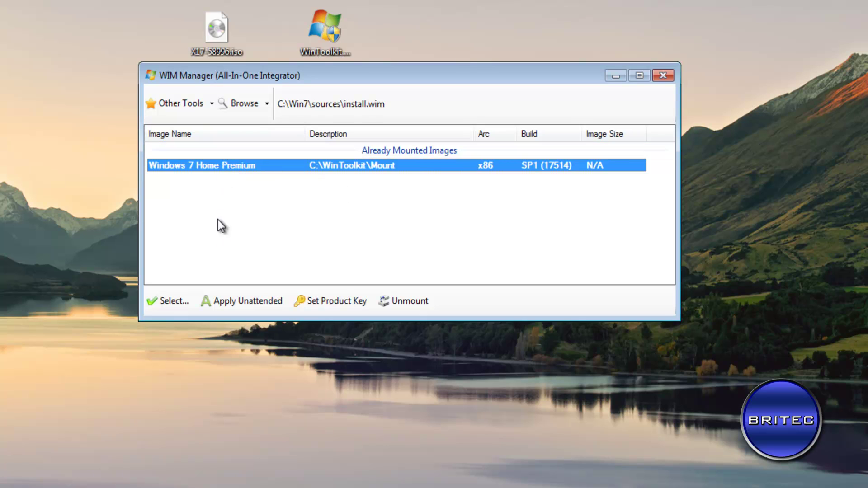
left_click(164, 302)
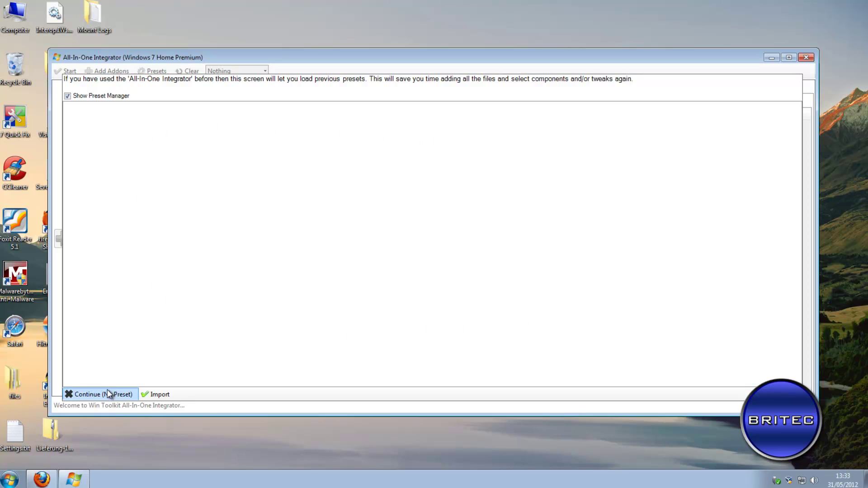
left_click(84, 395)
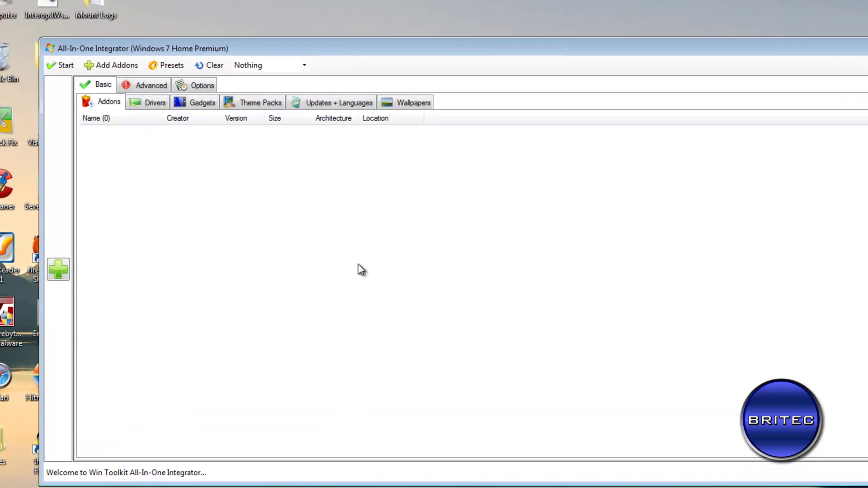
- Add the Autoruns 11.31 x86 add-on from the Downloads folder to the integration list
left_click(109, 54)
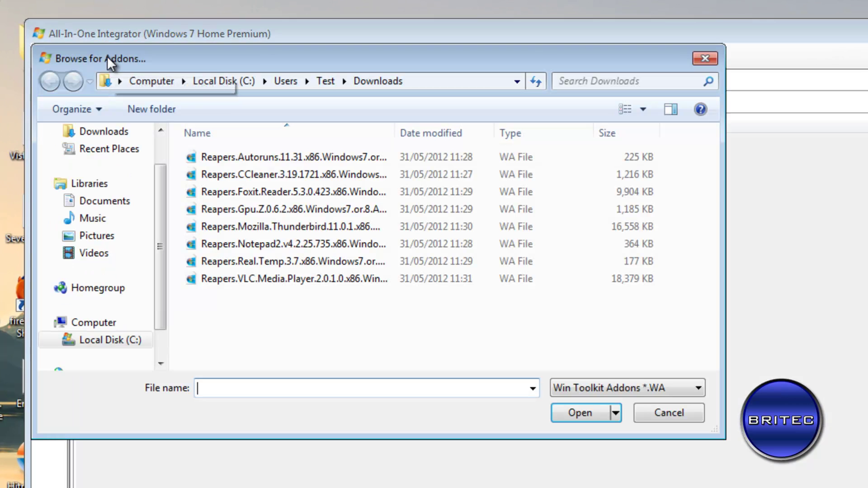
left_click_drag(169, 61, 240, 88)
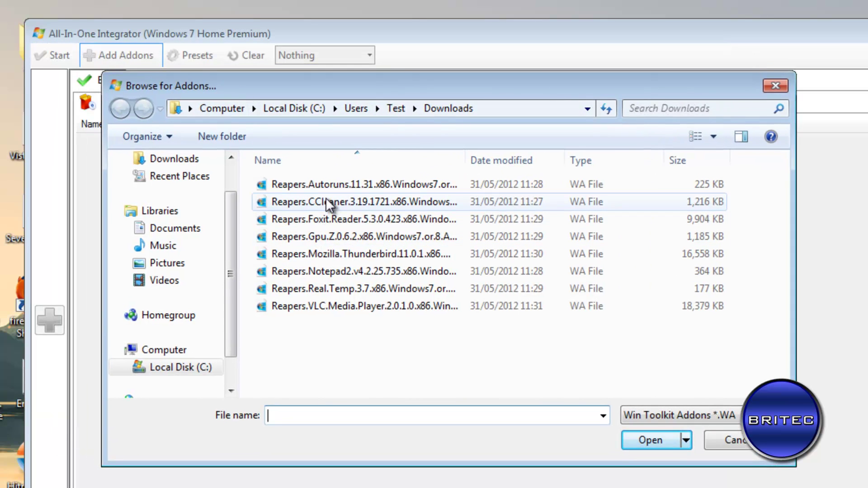
left_click(309, 185)
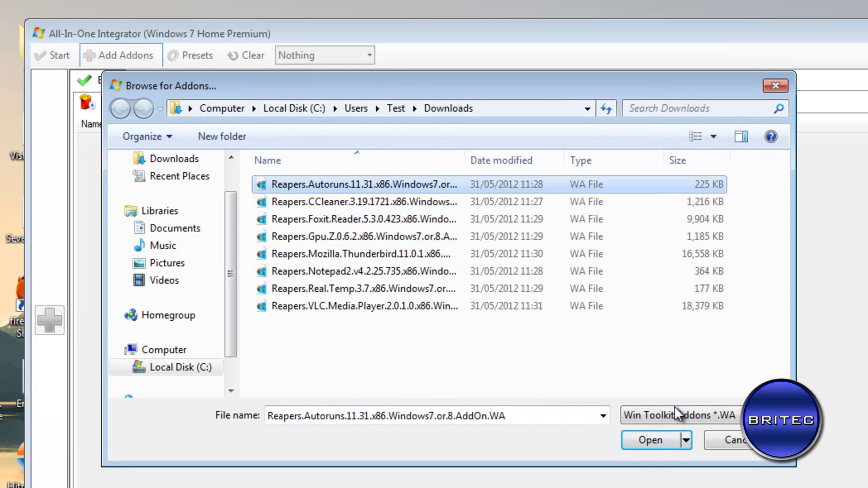
left_click(647, 441)
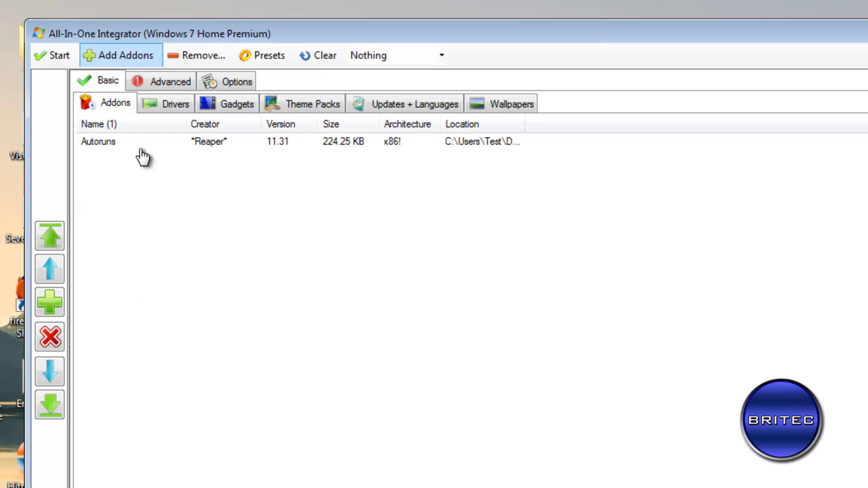
- Add the Notepad2 v4.2.25.735 and VLC Media Player 2.0.1.0 x86 add-ons to the integration list
left_click(115, 55)
left_click(299, 273)
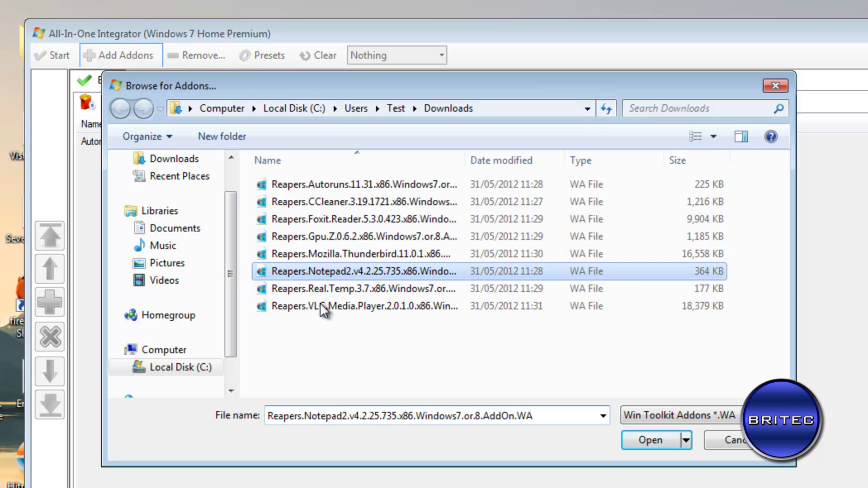
left_click(651, 440)
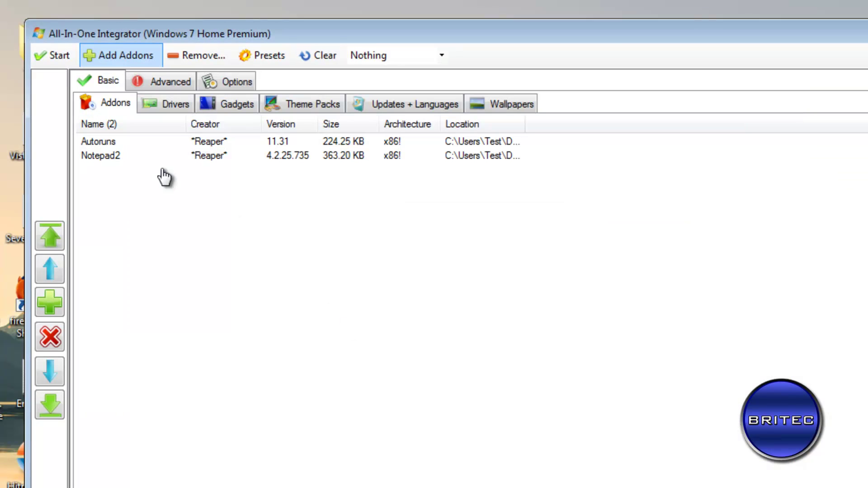
left_click(107, 53)
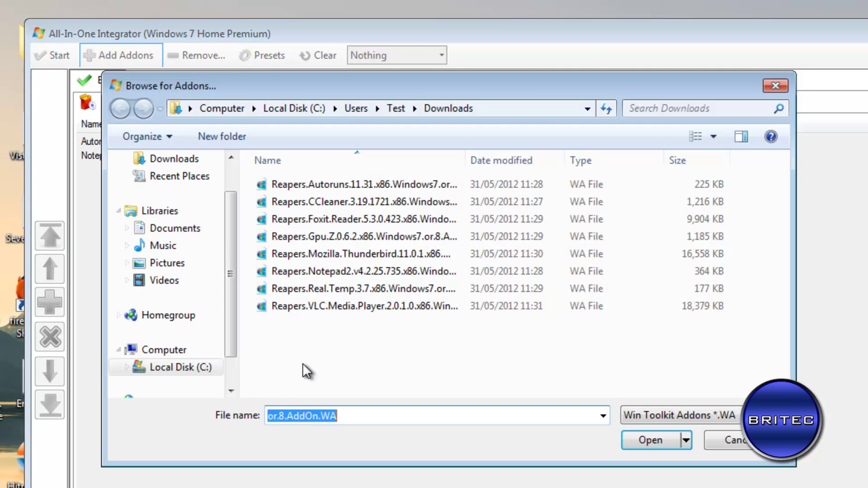
left_click(336, 314)
left_click(650, 440)
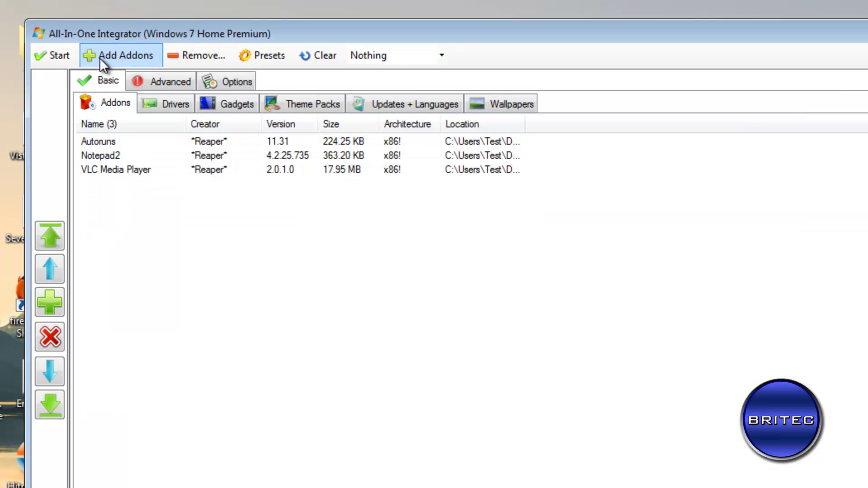
- Add the Real Temp 3.7 x86 add-on from the Downloads folder to the integration list
left_click(99, 56)
left_click(320, 288)
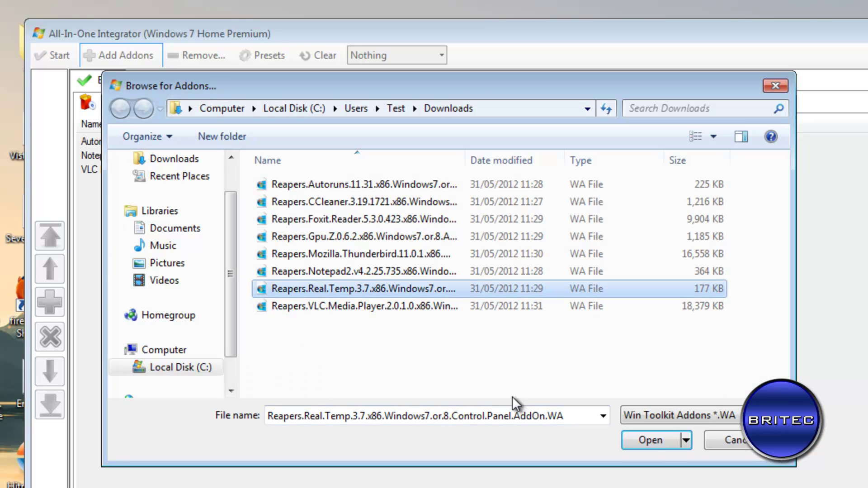
left_click(650, 441)
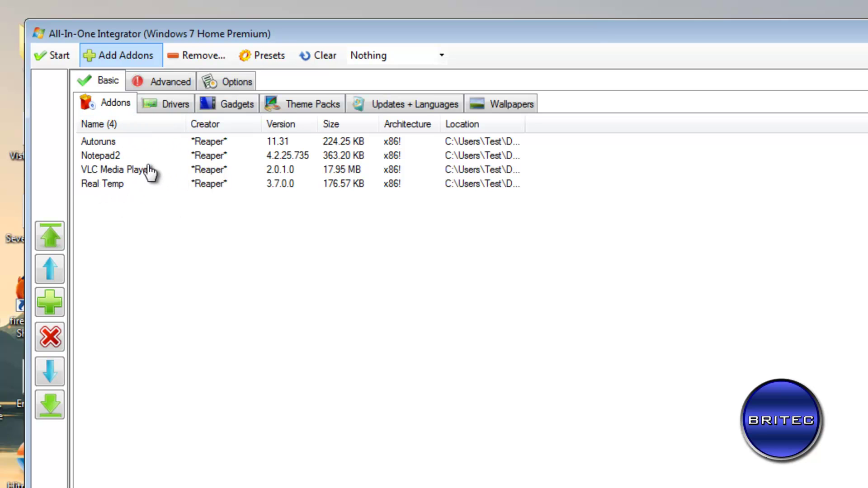
left_click(157, 109)
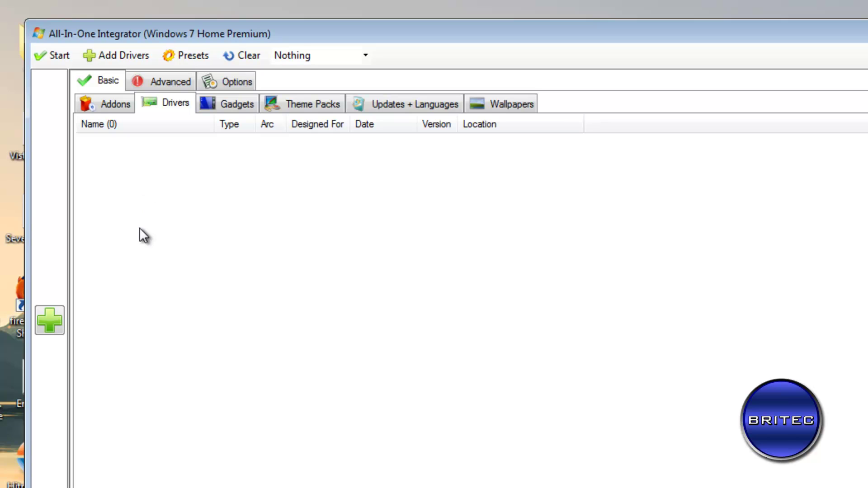
left_click(109, 56)
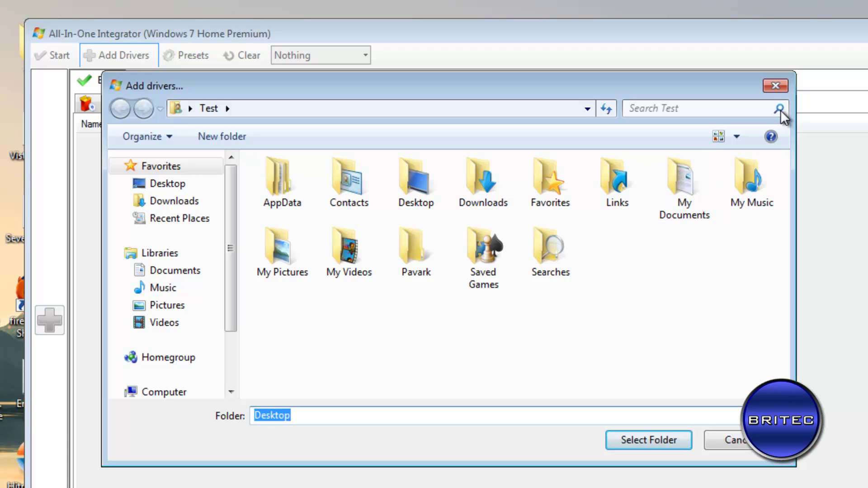
left_click(777, 87)
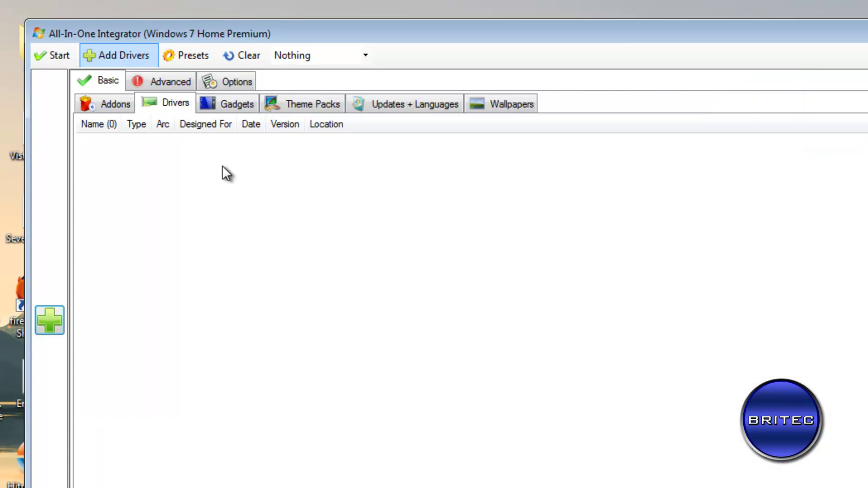
- Add BingAustralia3.themepack from the Downloads folder to the theme packs for integration
left_click(289, 100)
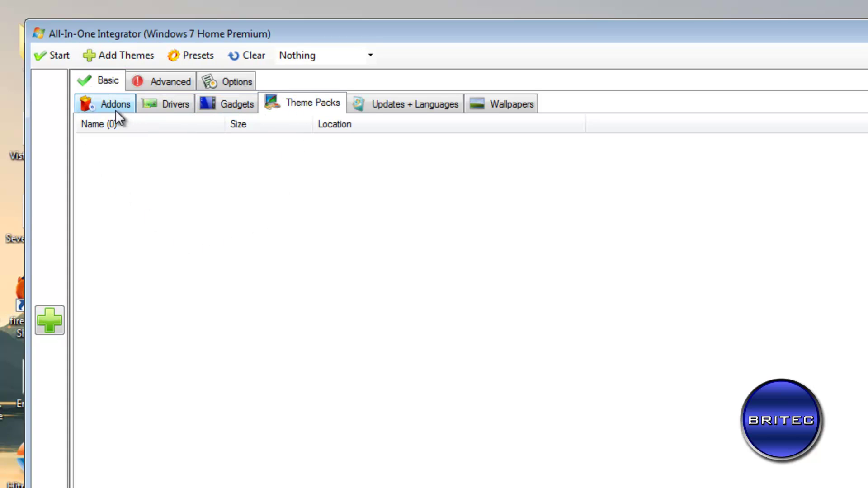
left_click(133, 58)
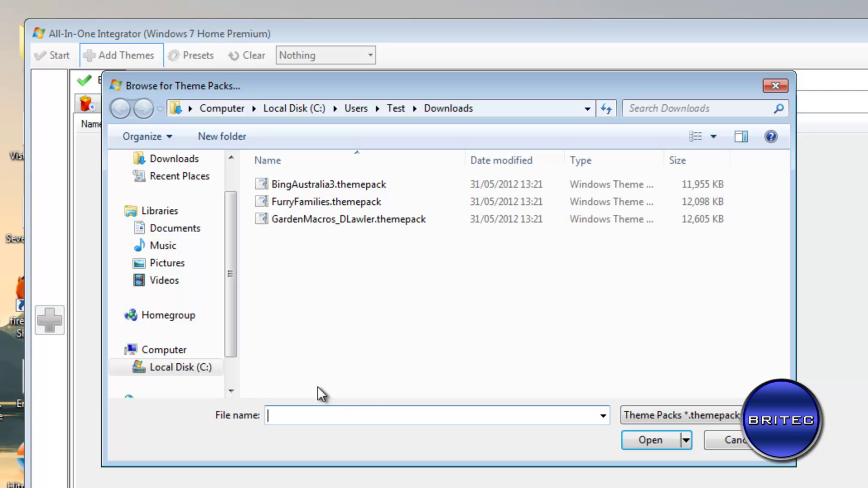
left_click(308, 184)
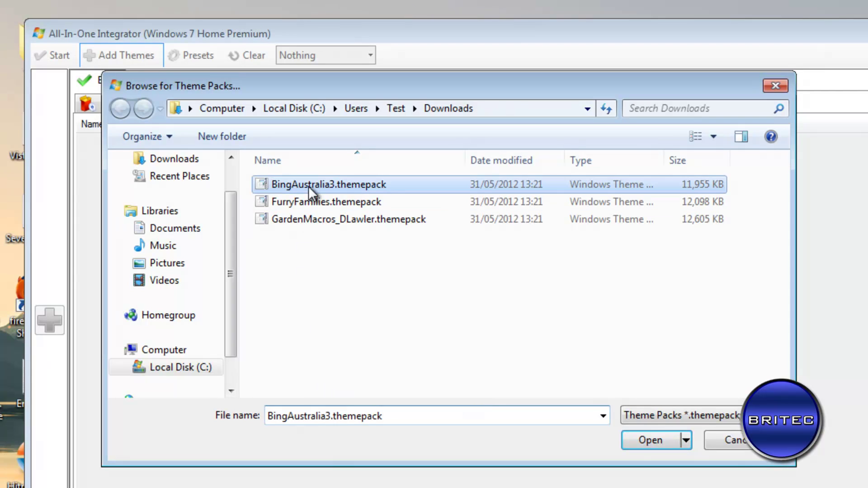
left_click(673, 443)
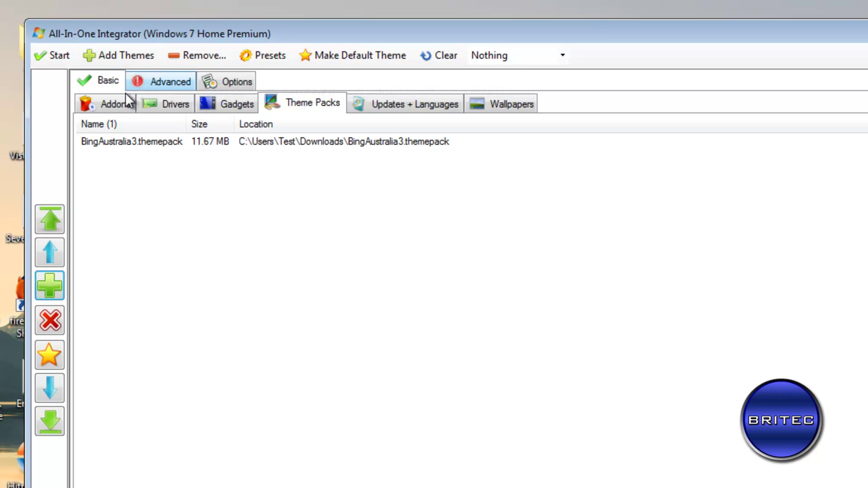
- Add the FurryFamilies and GardenMacros theme packs from the Downloads folder to the theme pack list
left_click(121, 56)
left_click(325, 202)
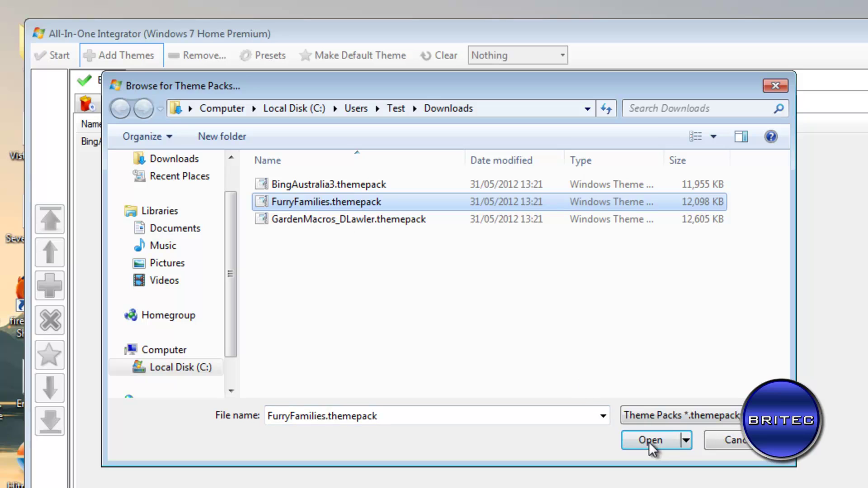
left_click(673, 442)
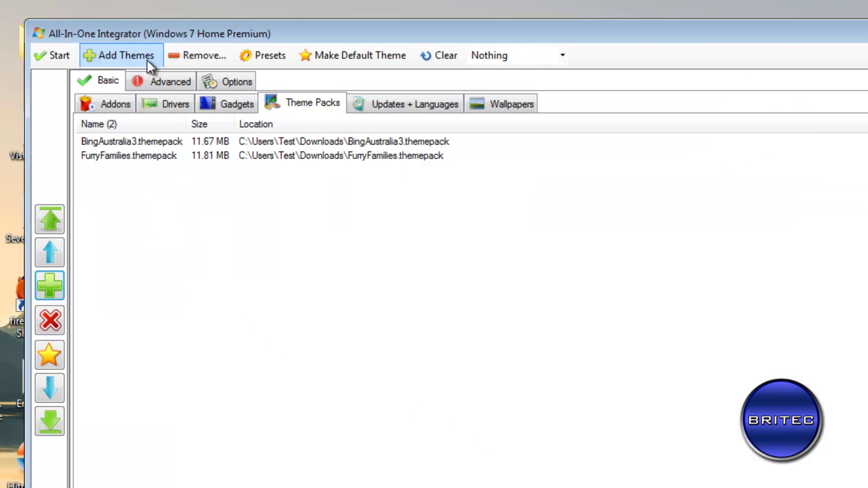
left_click(134, 56)
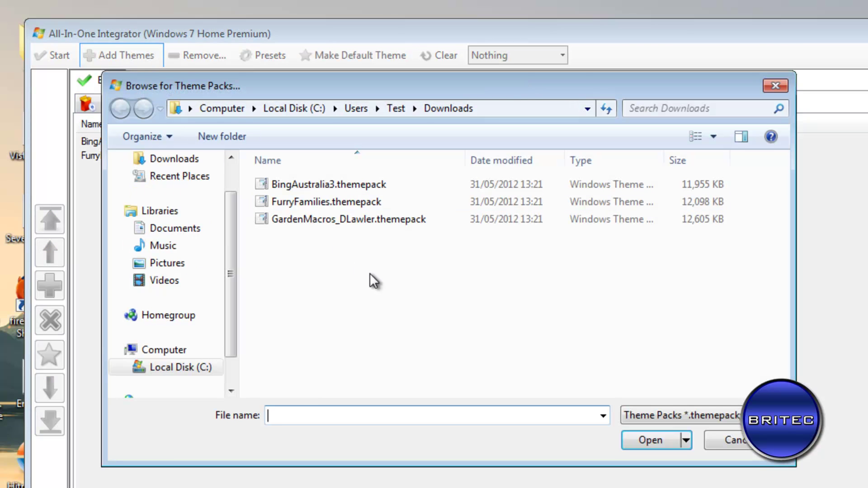
left_click(327, 220)
left_click(659, 440)
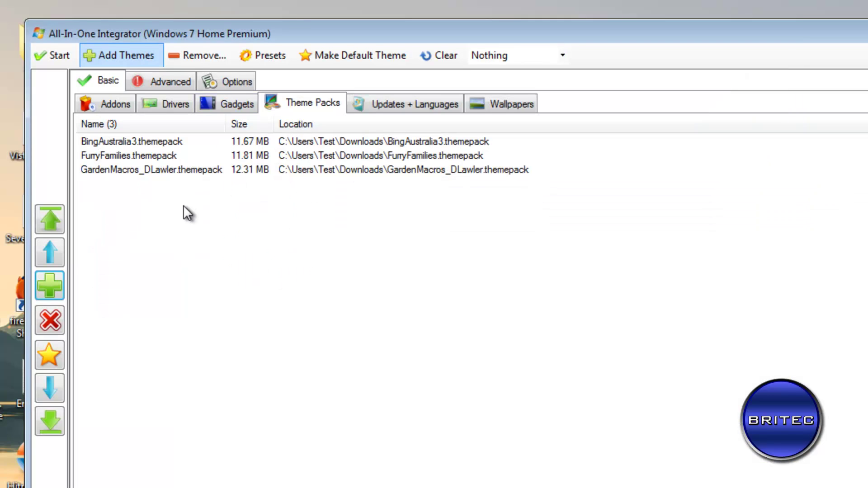
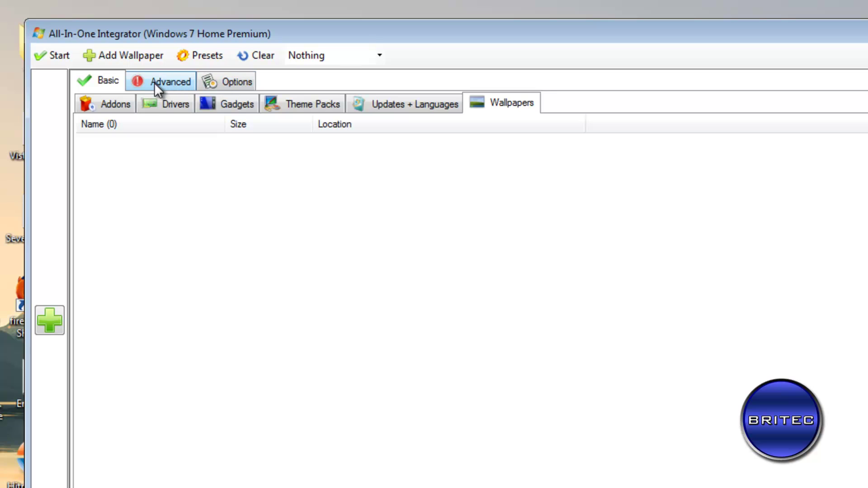
- Review the Windows components available for removal, from accessories and drivers through multimedia, networking and Internet Information Services
left_click(154, 82)
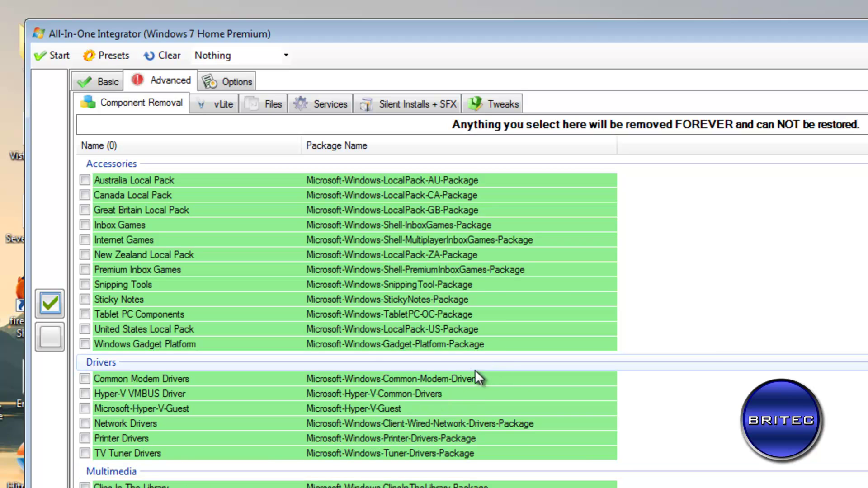
scroll(346, 317, "down", 7)
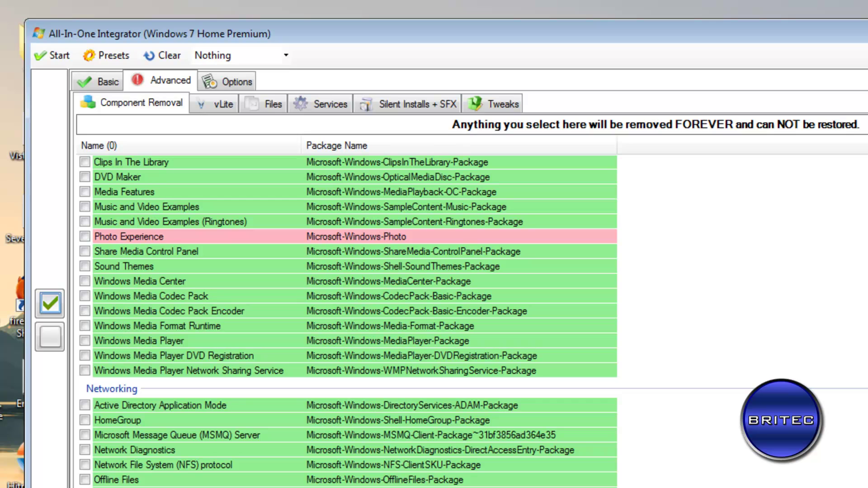
scroll(347, 316, "down", 3)
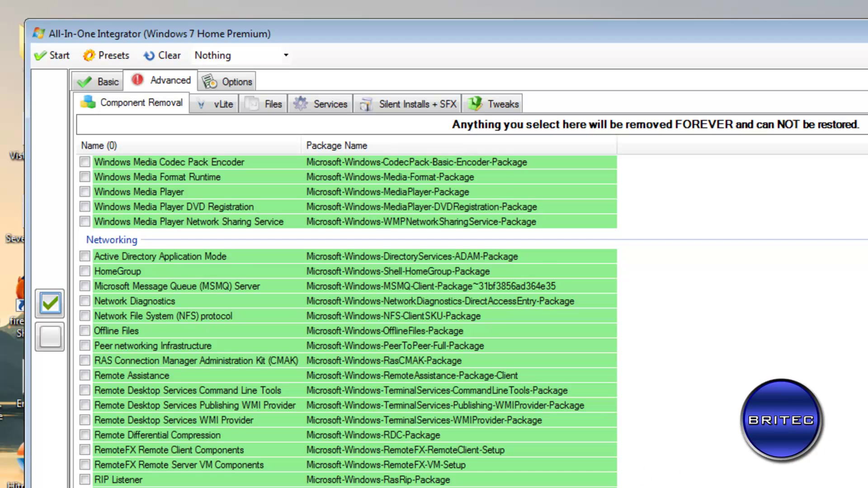
scroll(347, 321, "down", 6)
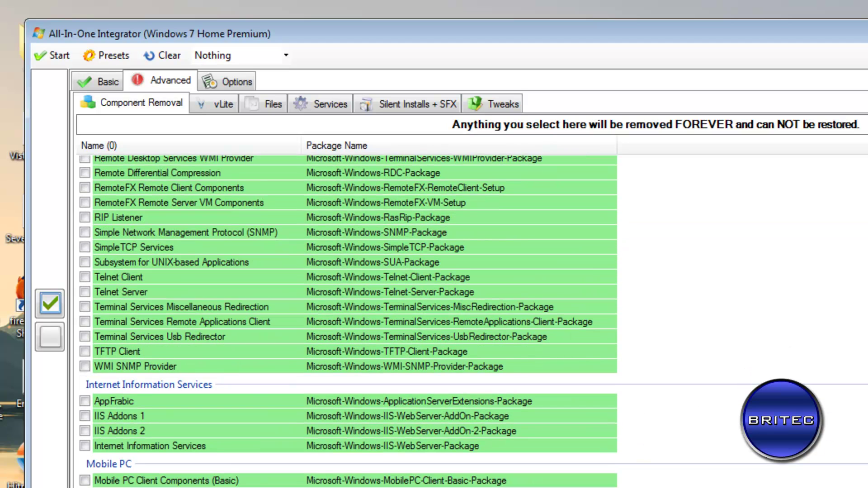
scroll(347, 321, "up", 10)
- Examine the Accessories and System entries of the vLite removal options, along with the file replacement and service startup lists
left_click(195, 110)
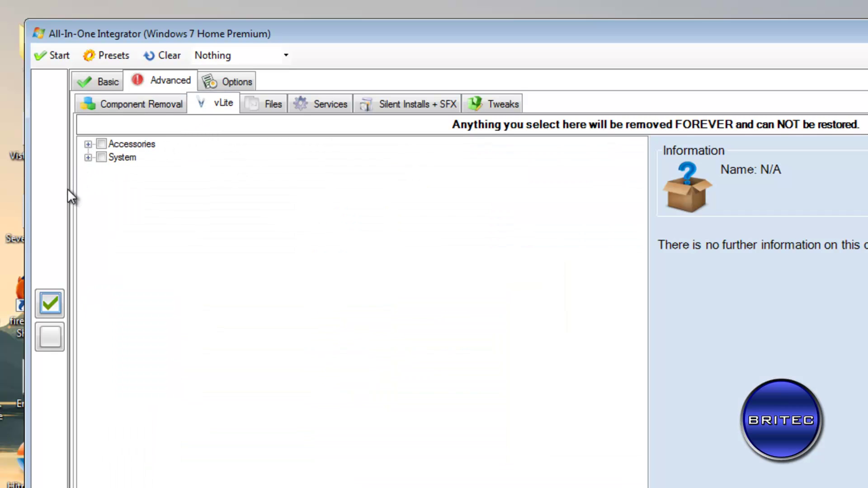
left_click(86, 144)
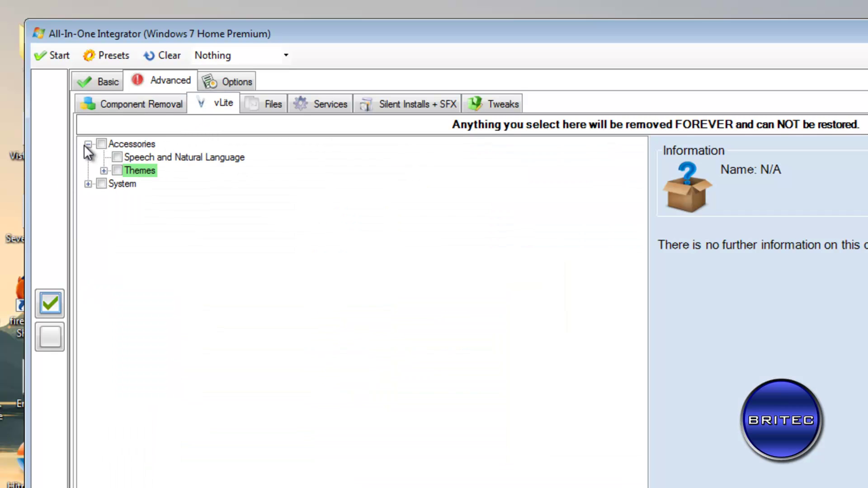
left_click(88, 184)
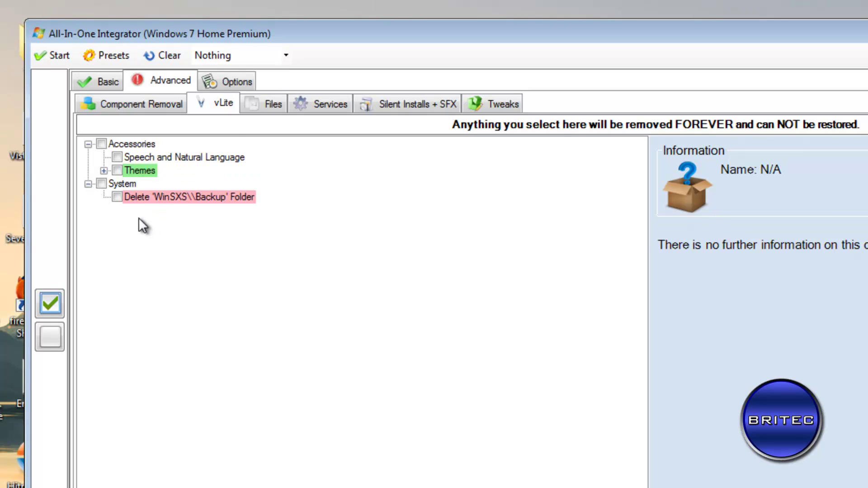
left_click(263, 104)
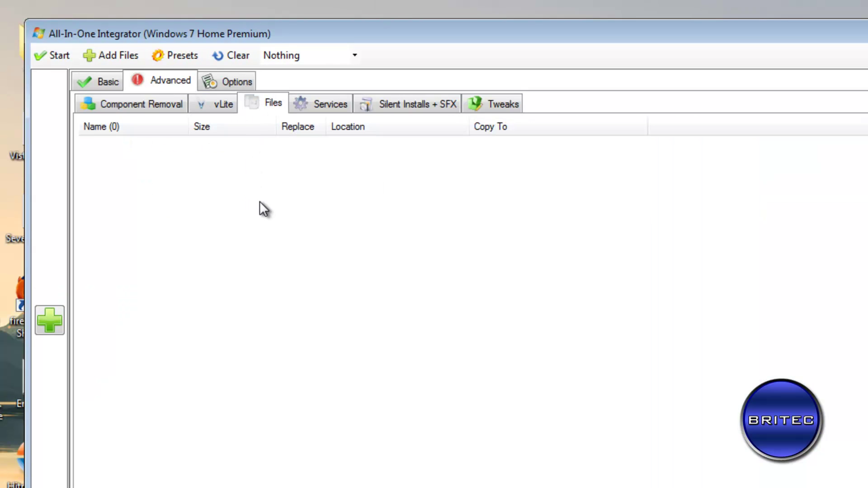
left_click(319, 105)
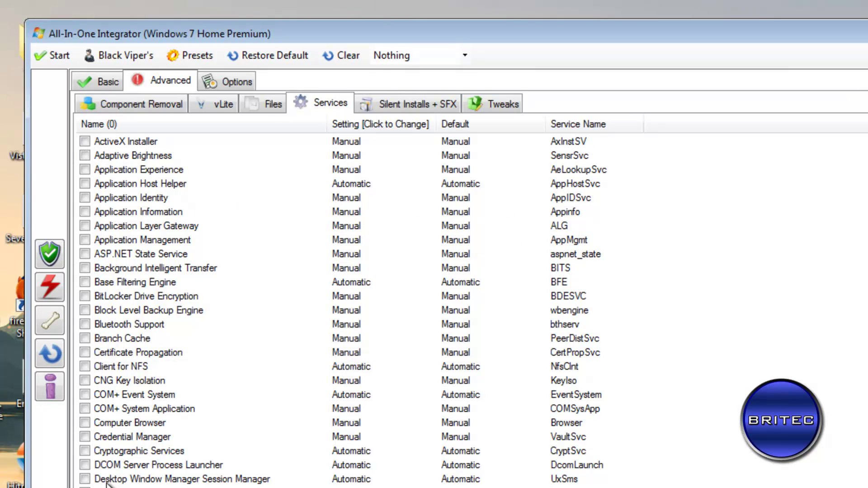
mouse_move(116, 201)
- Add Kels_CPLBonus_x64_v3.2.exe from the Downloads folder as an always-installed silent installer without an install switch
left_click(402, 105)
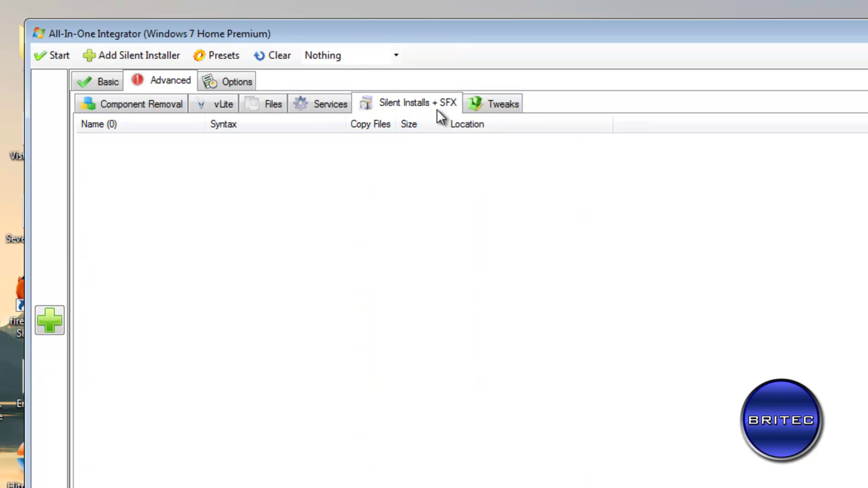
left_click(109, 56)
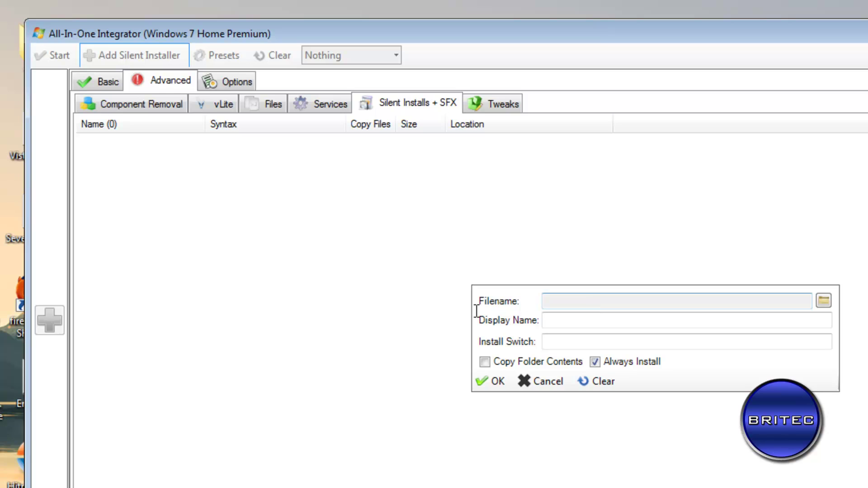
left_click(823, 300)
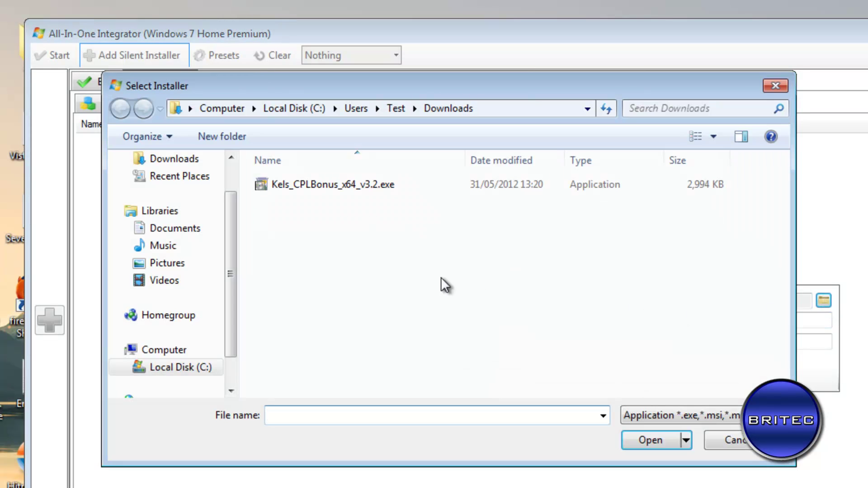
left_click(333, 186)
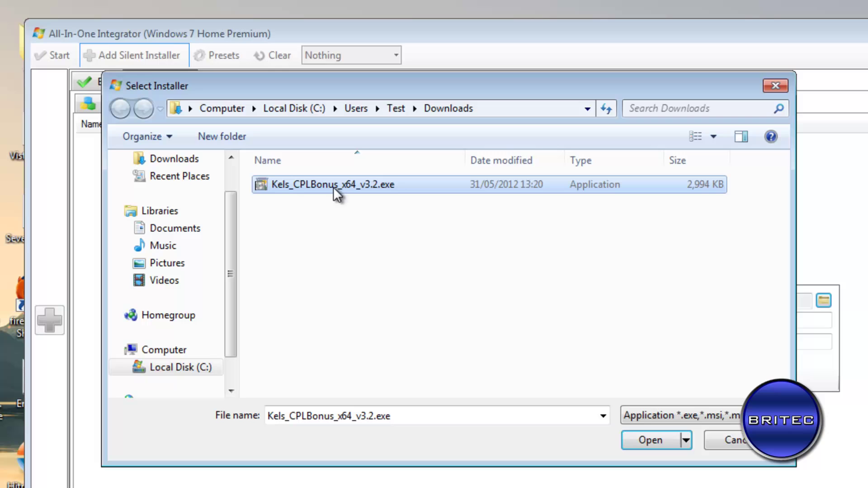
left_click(650, 440)
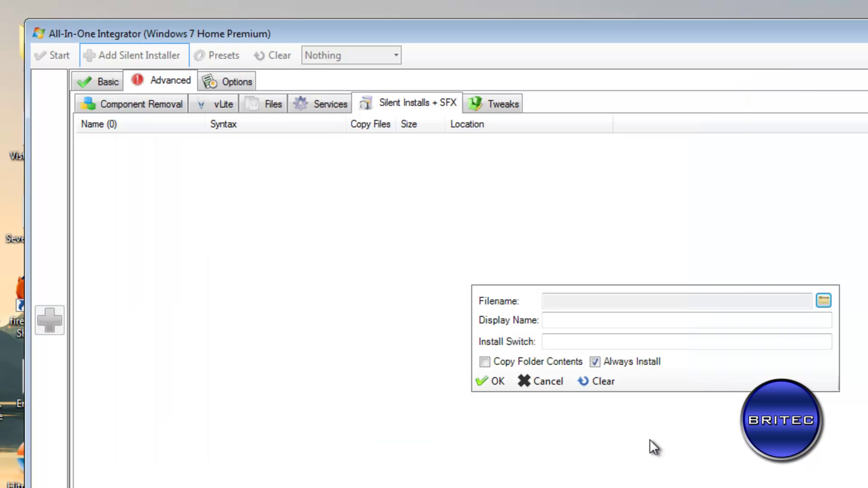
left_click(551, 347)
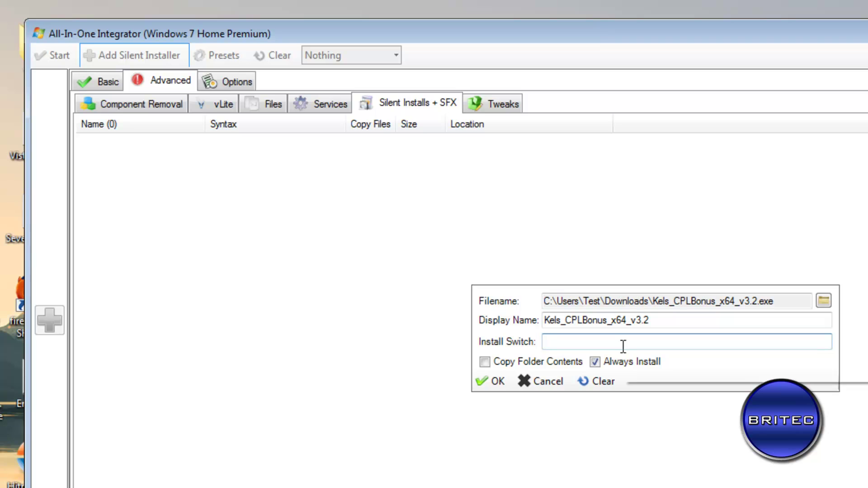
mouse_move(623, 346)
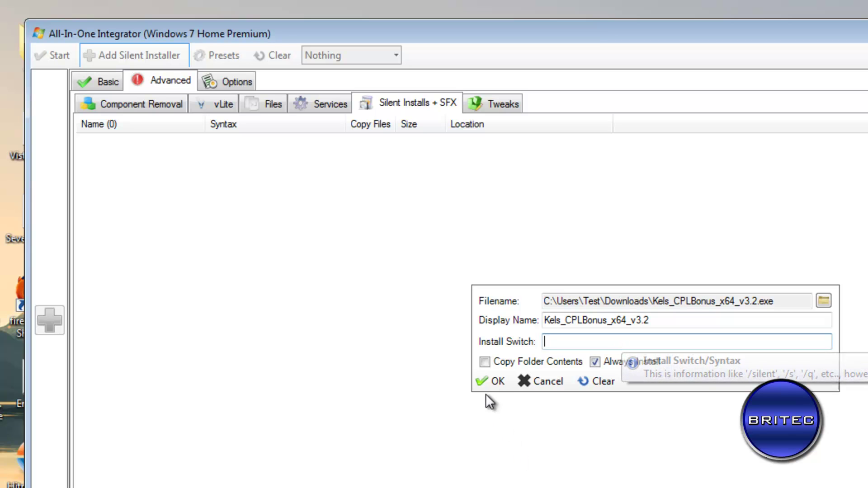
left_click(490, 380)
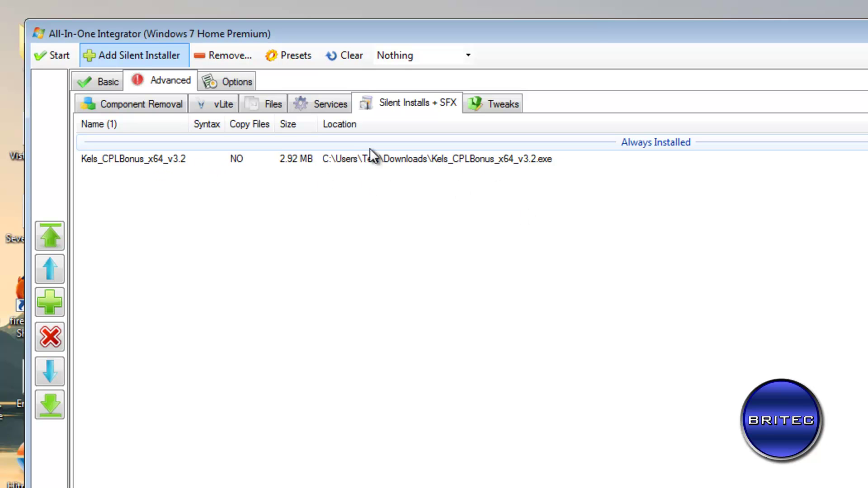
- Review the available registry tweaks in the Context-Menu, Desktop, Explorer, Firewall and Misc categories
left_click(501, 108)
left_click(87, 122)
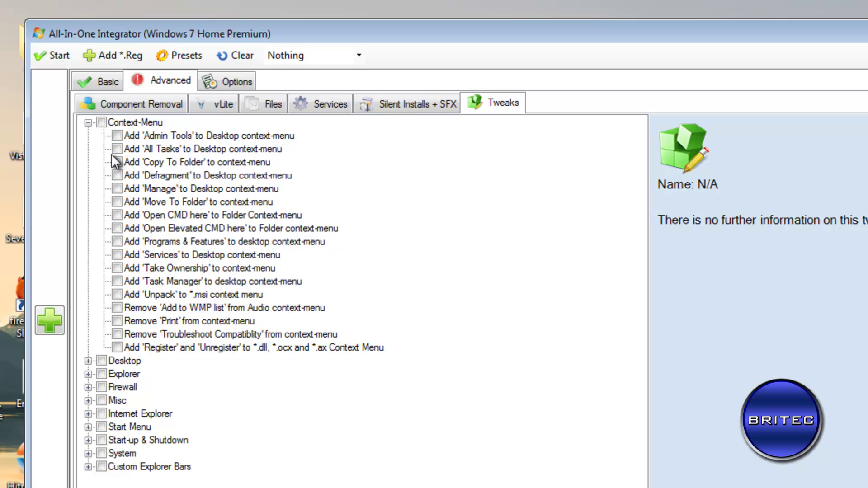
left_click(86, 360)
scroll(300, 439, "down", 2)
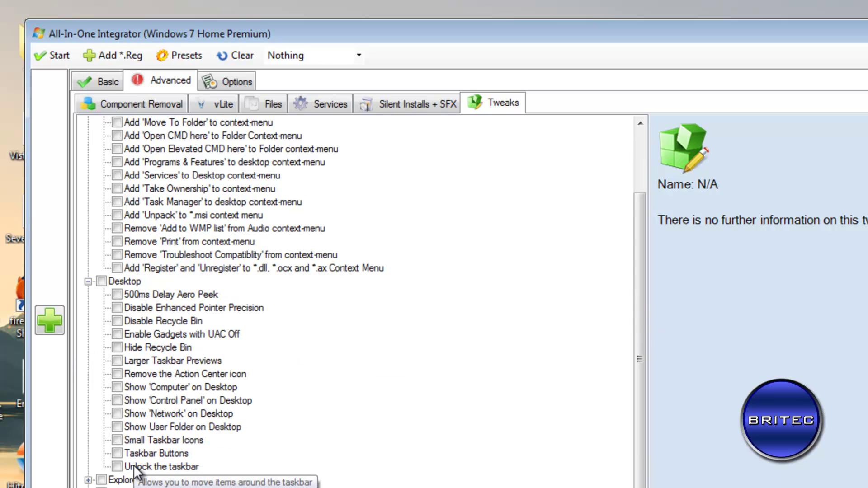
scroll(243, 440, "down", 1)
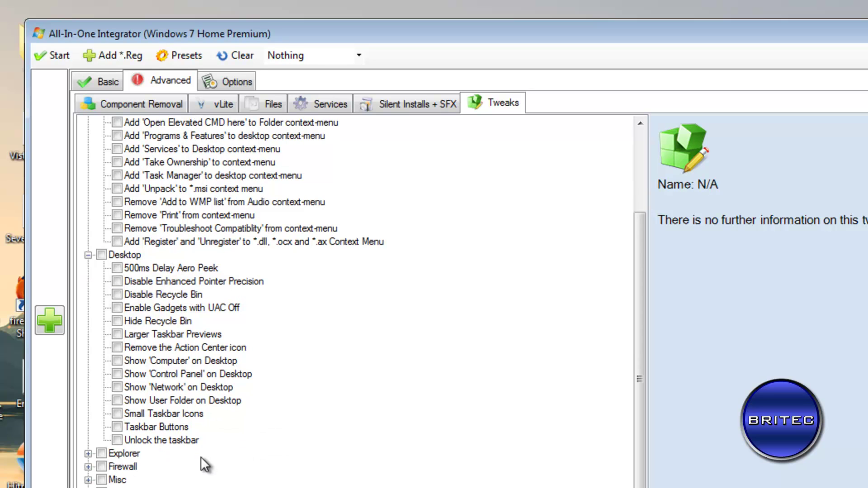
left_click(88, 453)
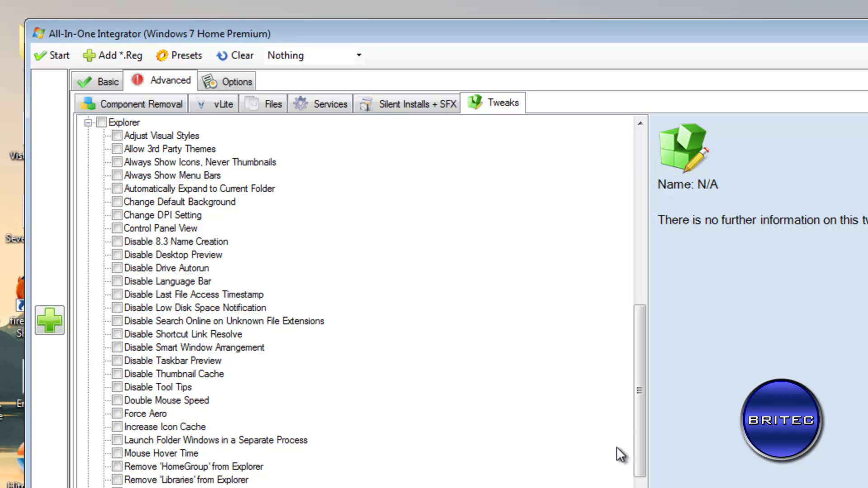
left_click_drag(639, 371, 641, 481)
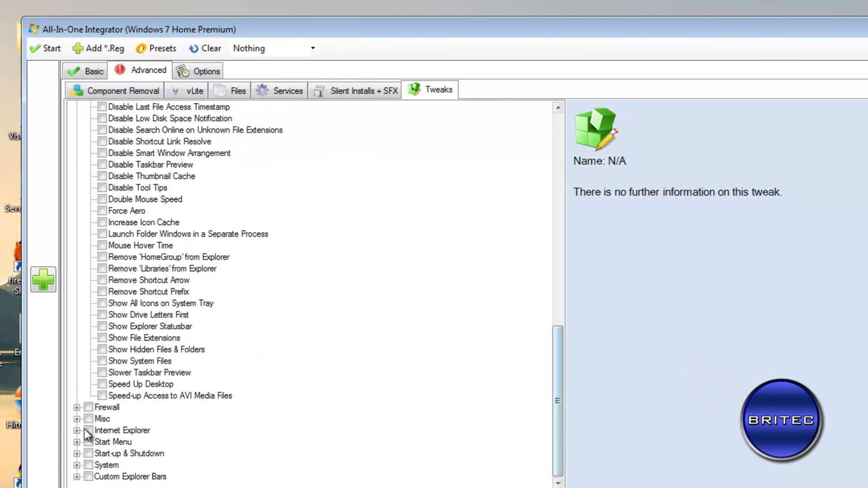
left_click(76, 408)
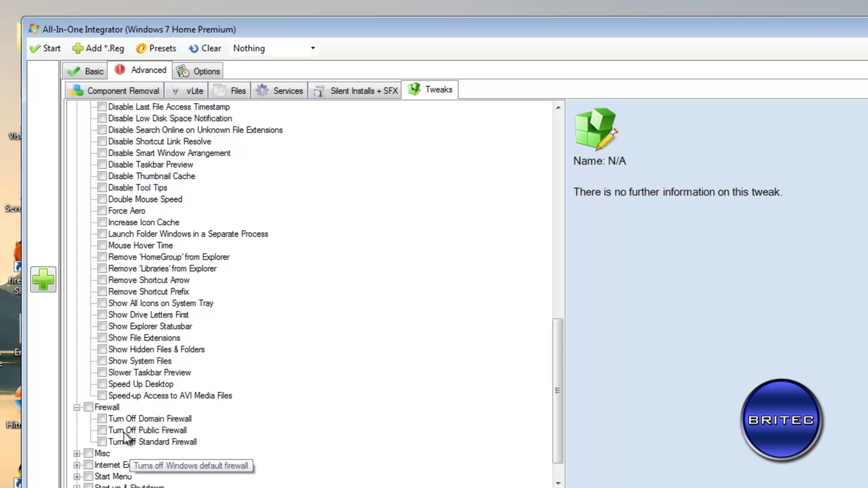
left_click(77, 453)
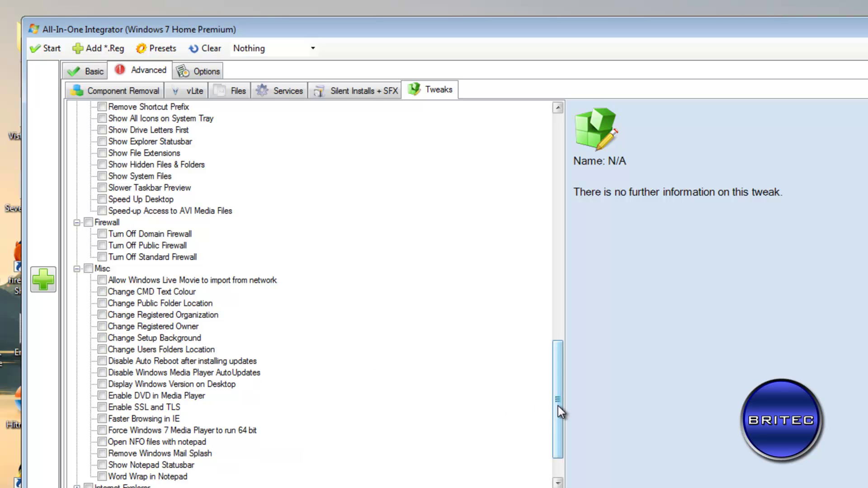
left_click_drag(559, 393, 560, 125)
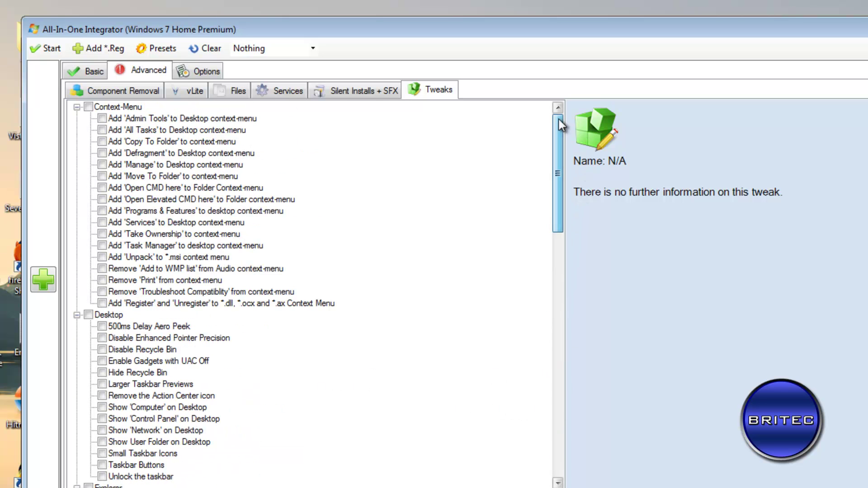
- Examine the integrator's general, driver, theme, add-on, silent installer, prompt and debugging options
left_click(201, 71)
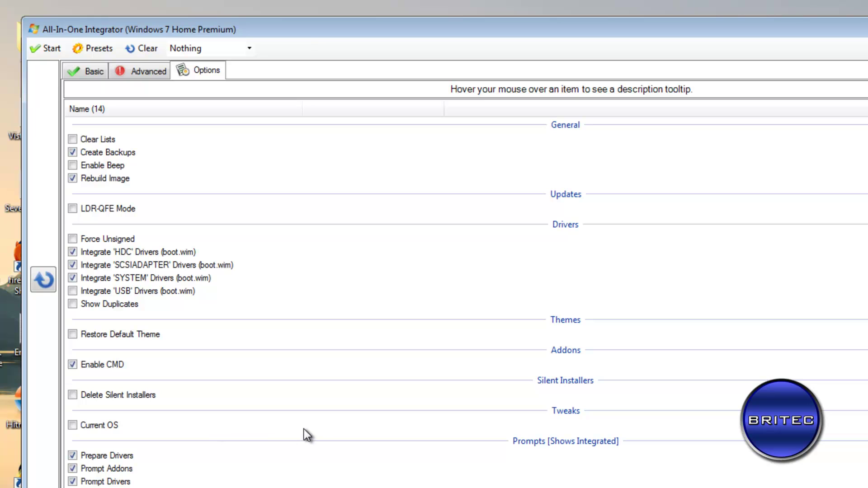
scroll(452, 303, "down", 4)
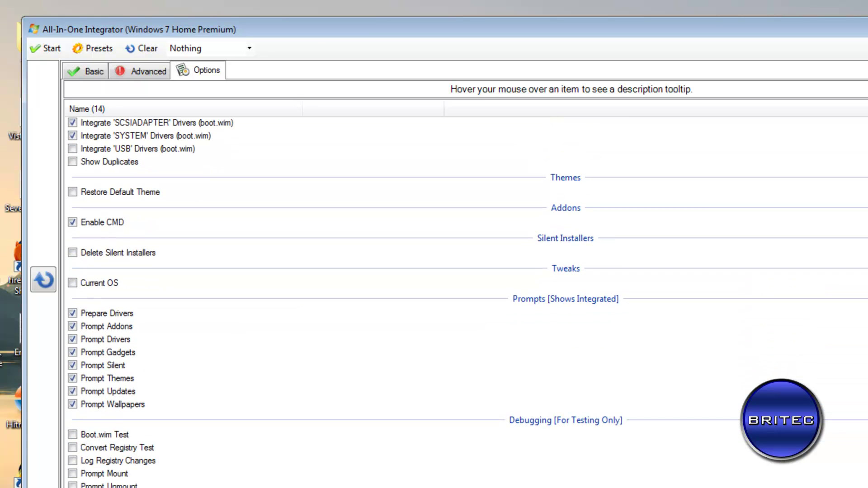
scroll(452, 271, "down", 1)
scroll(677, 201, "up", 5)
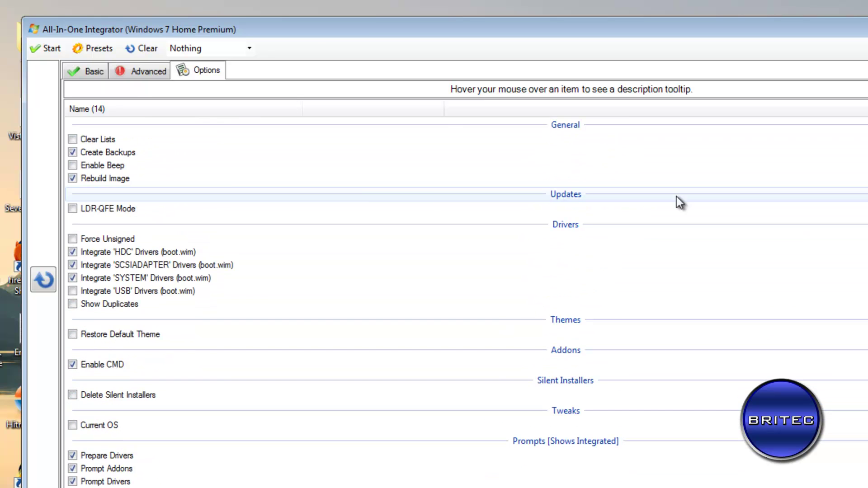
- Run the integration with the completion action set to Nothing and the suggested preset name, and close the All-In-One Integrator once it completes
left_click(93, 69)
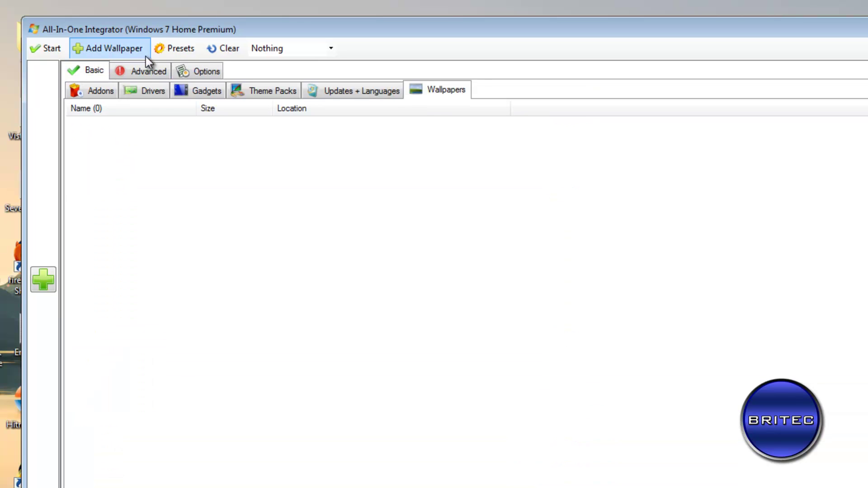
left_click(331, 49)
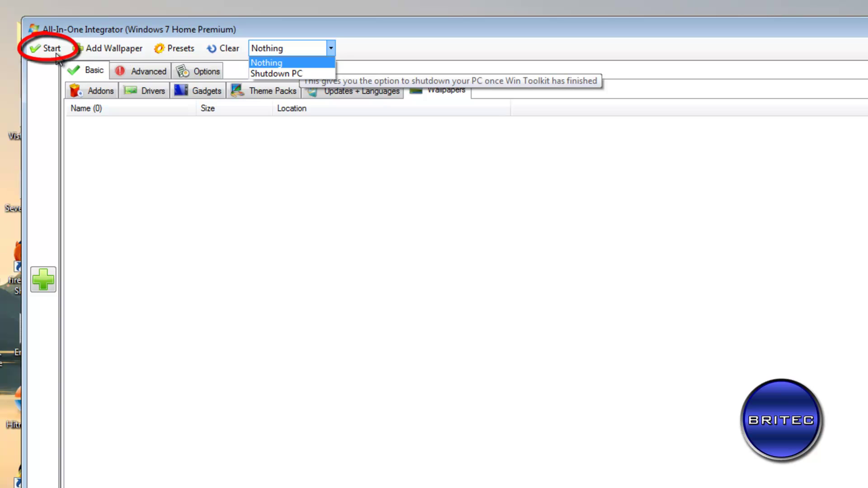
left_click(272, 62)
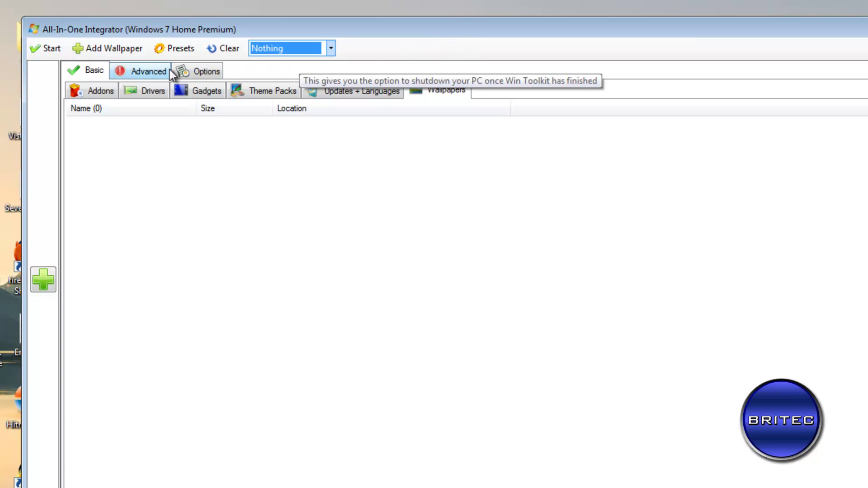
left_click(39, 51)
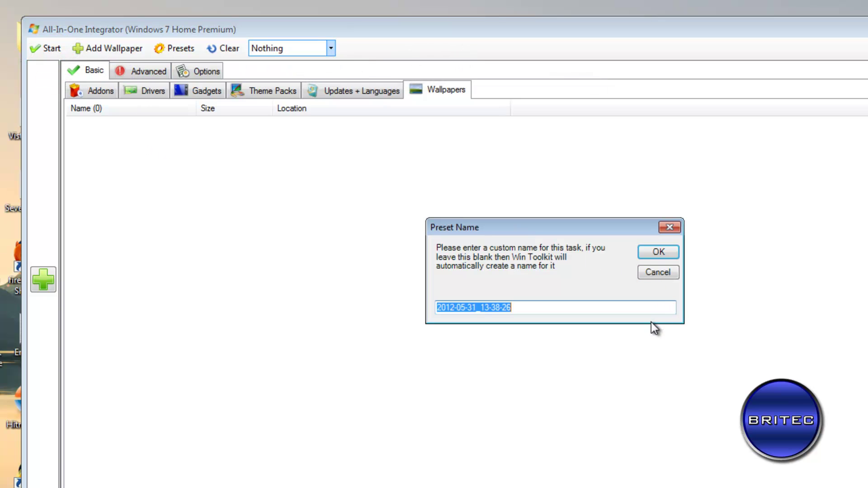
left_click(658, 252)
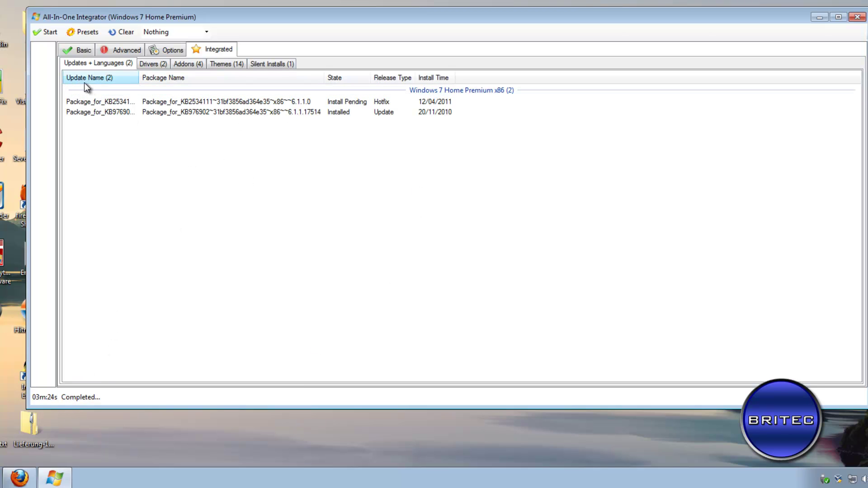
left_click(154, 48)
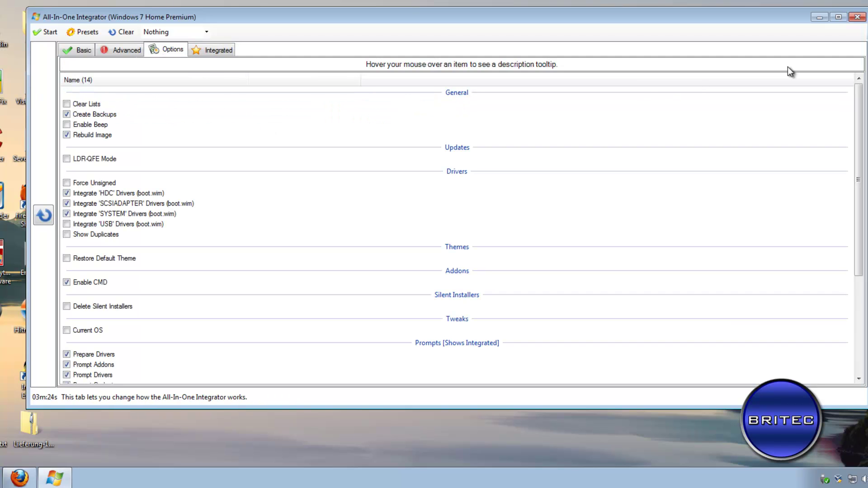
left_click(857, 17)
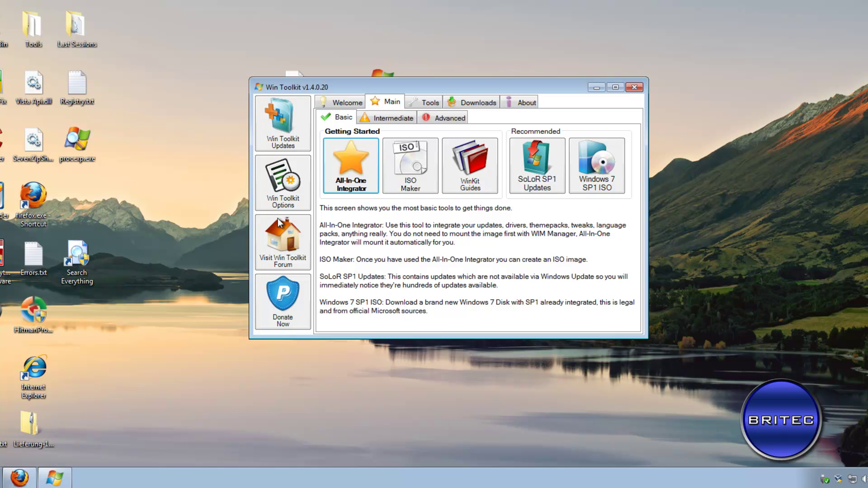
- Switch to Windows Explorer and inspect install.wim in the C:\Win7\sources folder
key("super+e")
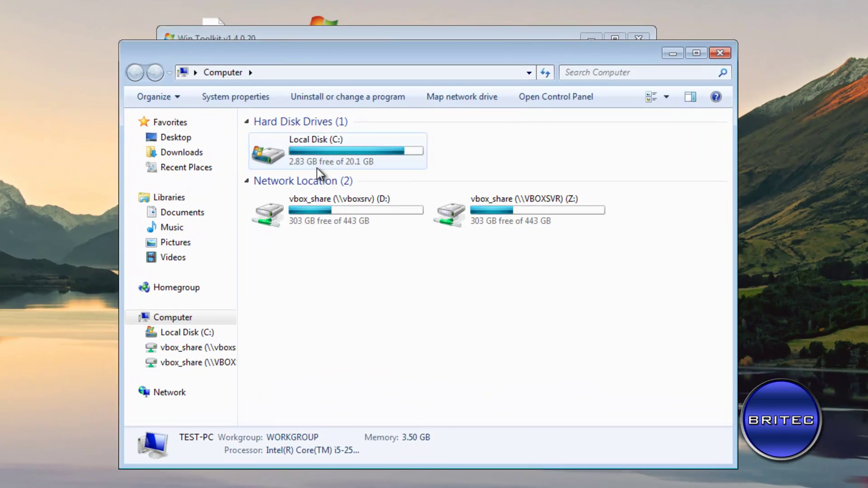
double_click(360, 176)
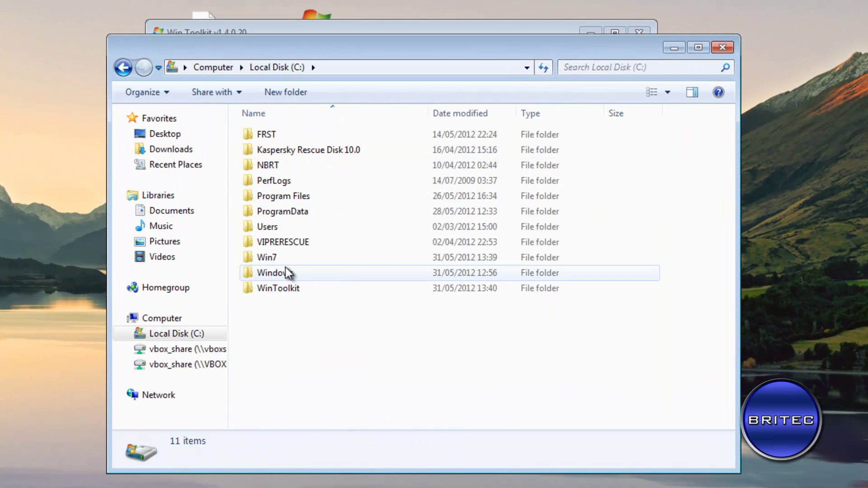
double_click(273, 259)
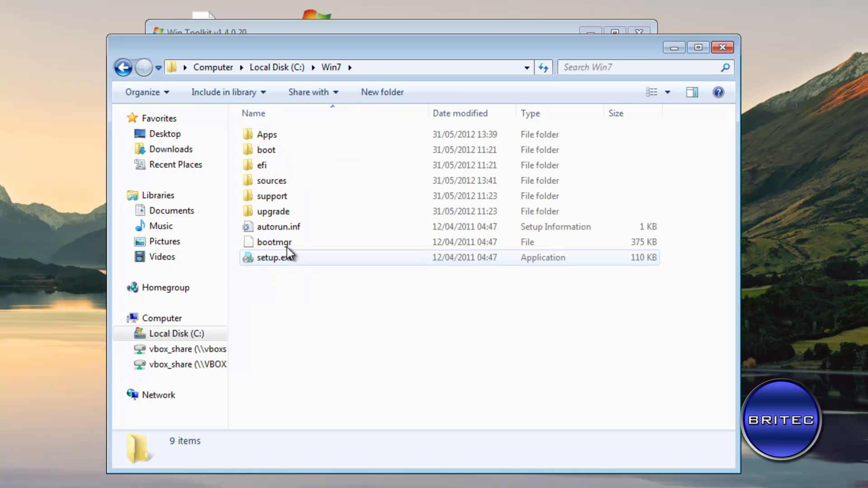
double_click(274, 181)
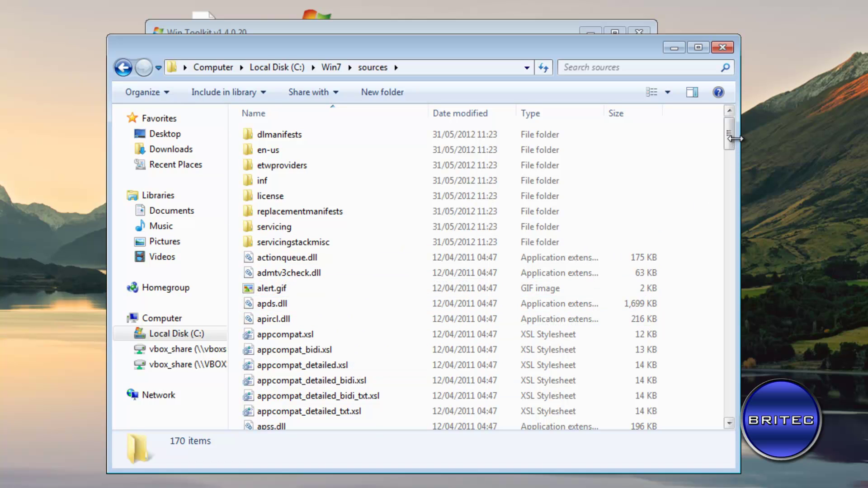
left_click_drag(729, 134, 737, 253)
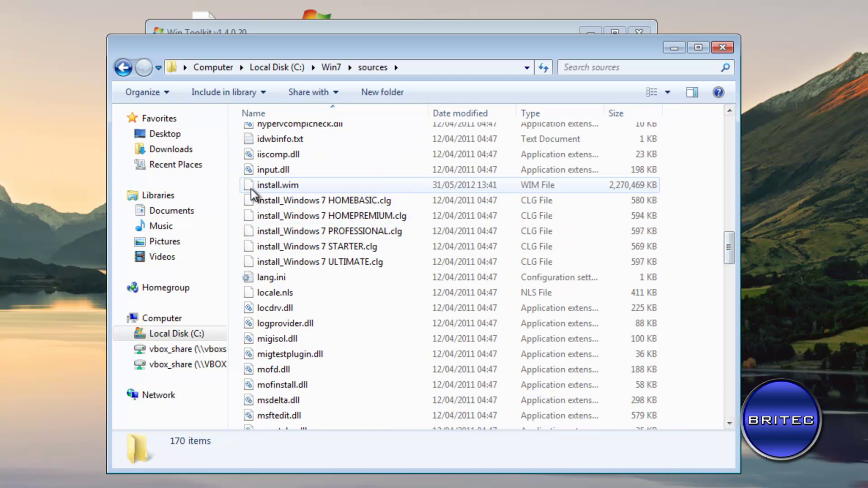
left_click(280, 186)
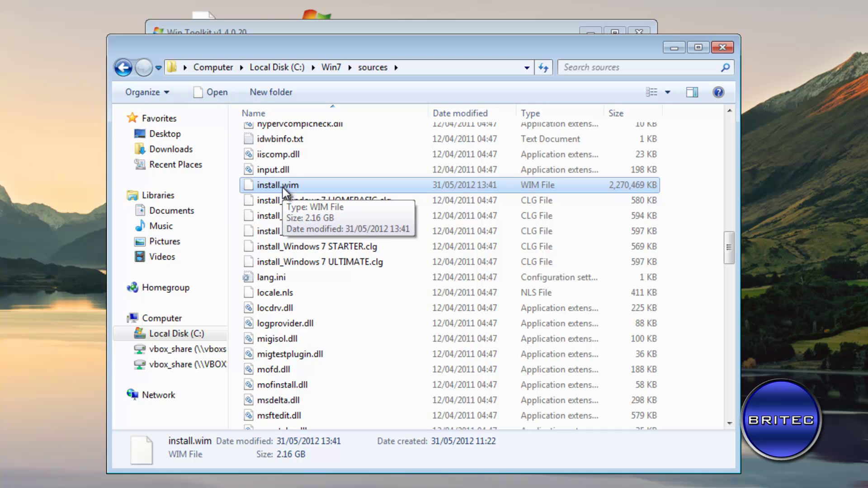
left_click(722, 47)
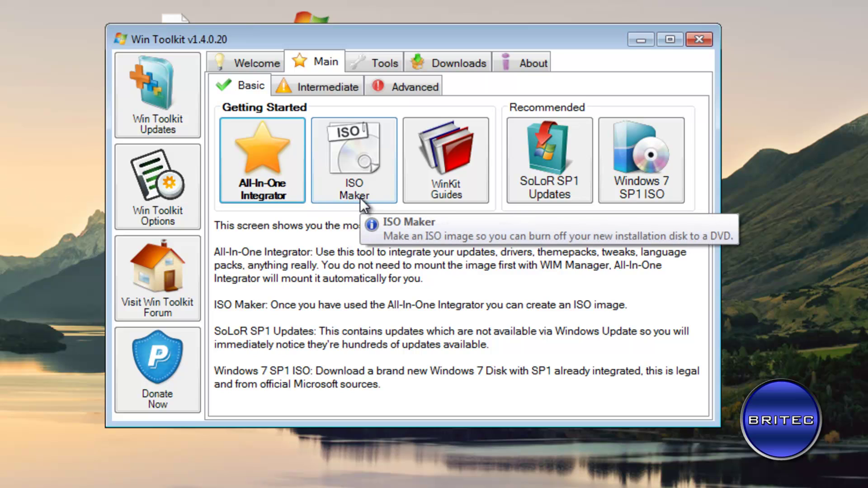
- Open ISO Maker in Win Toolkit and choose C:\Win7 as the folder to capture, keeping Win7 as the ISO label
left_click(359, 193)
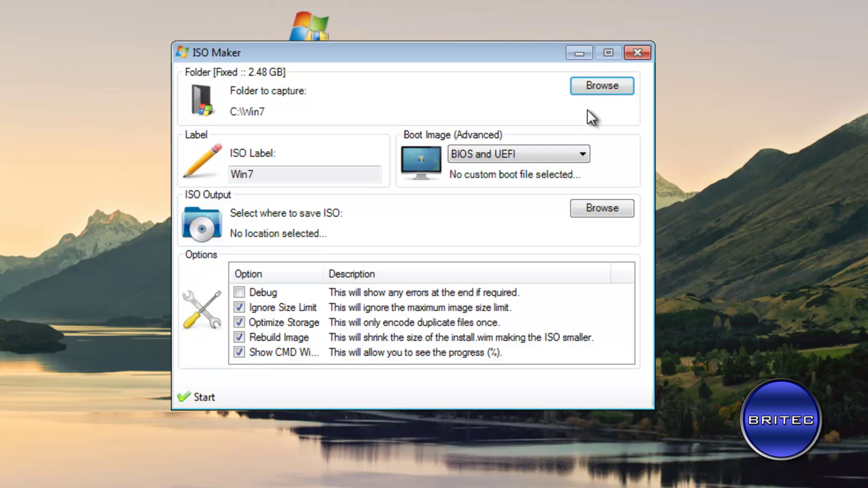
left_click(606, 88)
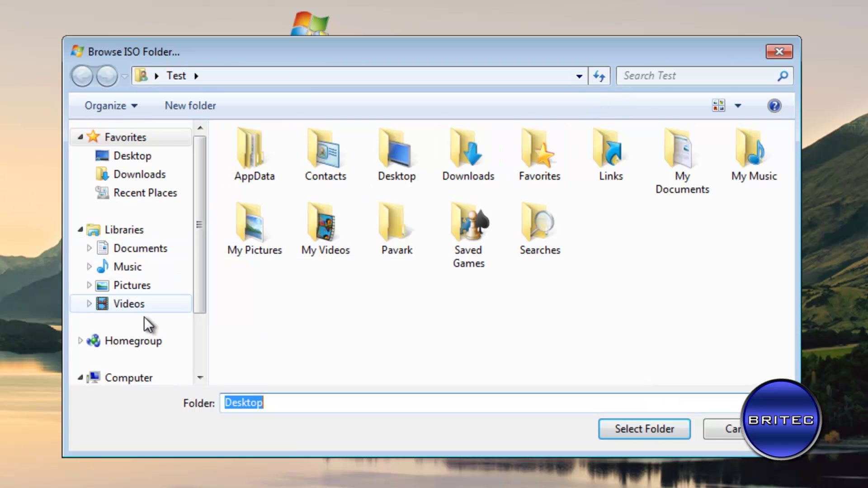
left_click(135, 378)
double_click(317, 169)
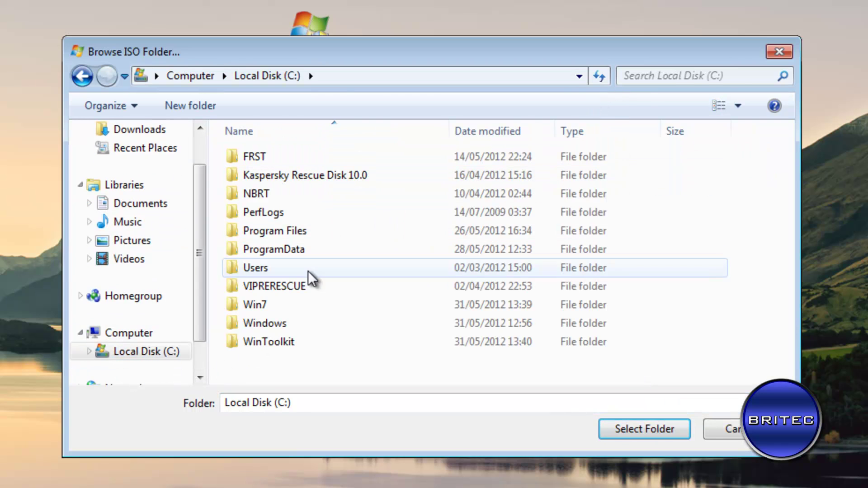
left_click(263, 304)
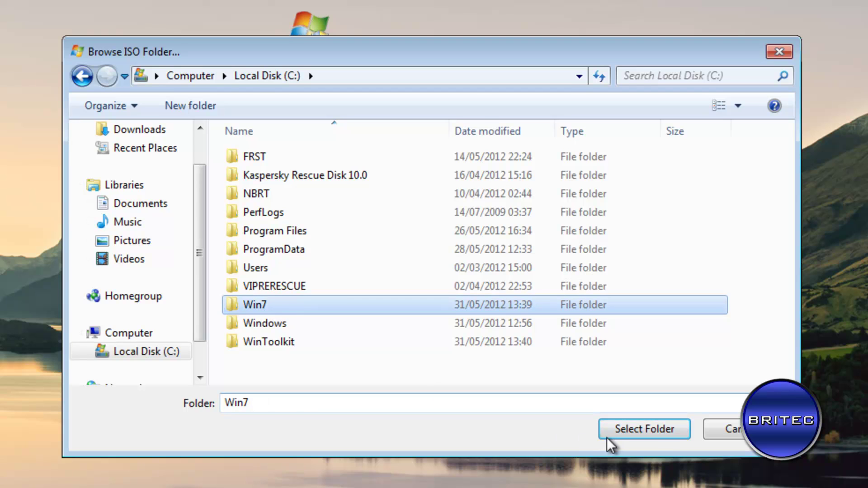
left_click(625, 431)
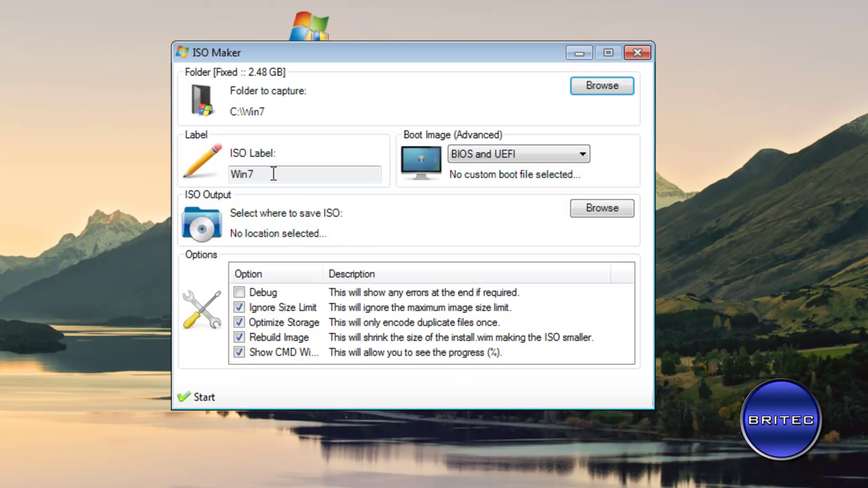
double_click(242, 175)
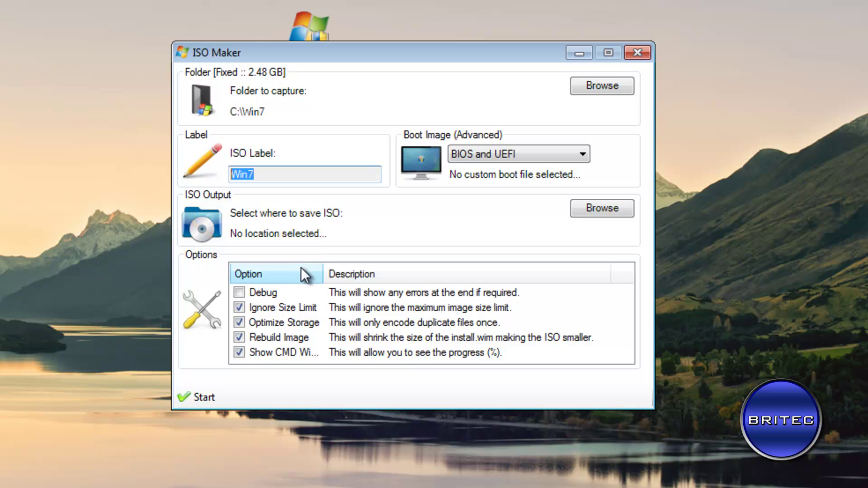
- Set the ISO output to a file named win7 inside the C:\Win7 folder
left_click(585, 208)
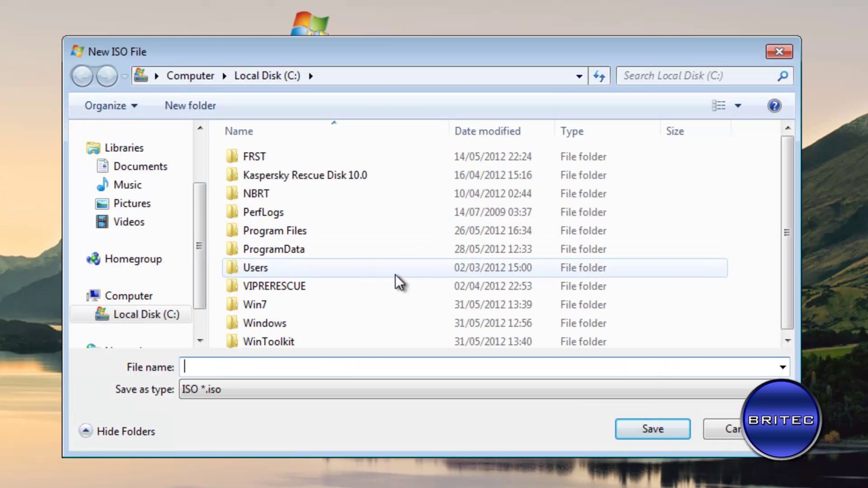
scroll(786, 305, "down", 1)
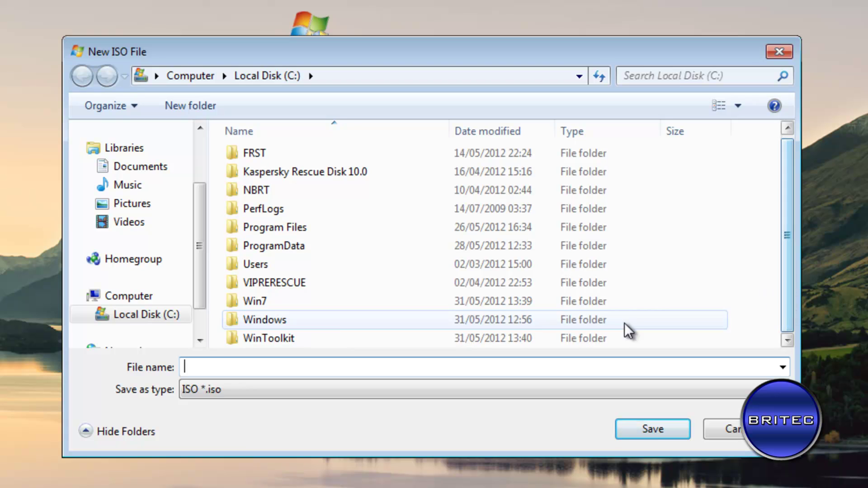
double_click(257, 302)
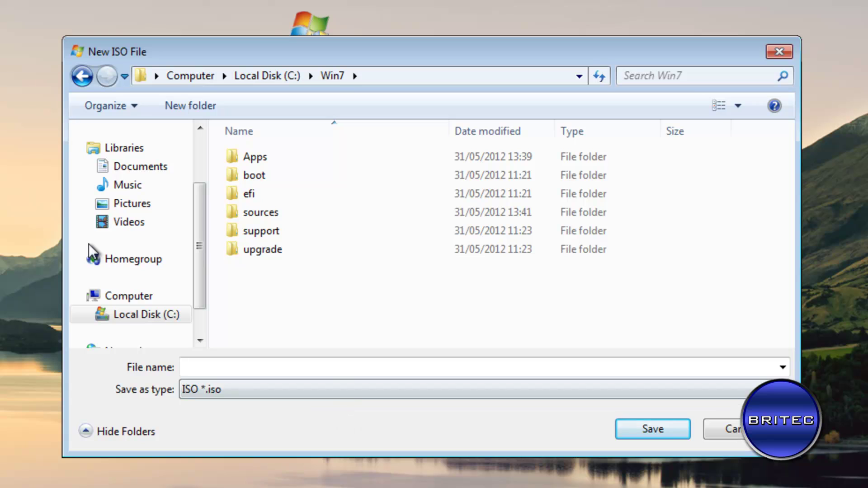
left_click(205, 368)
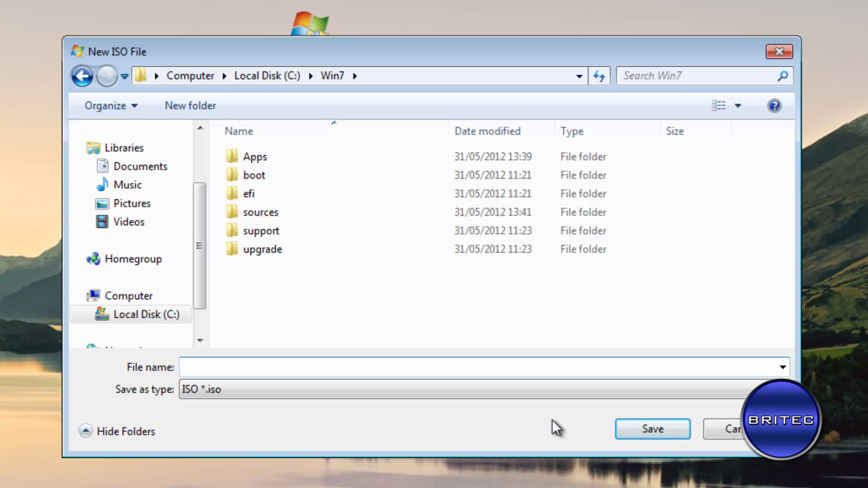
type("win7")
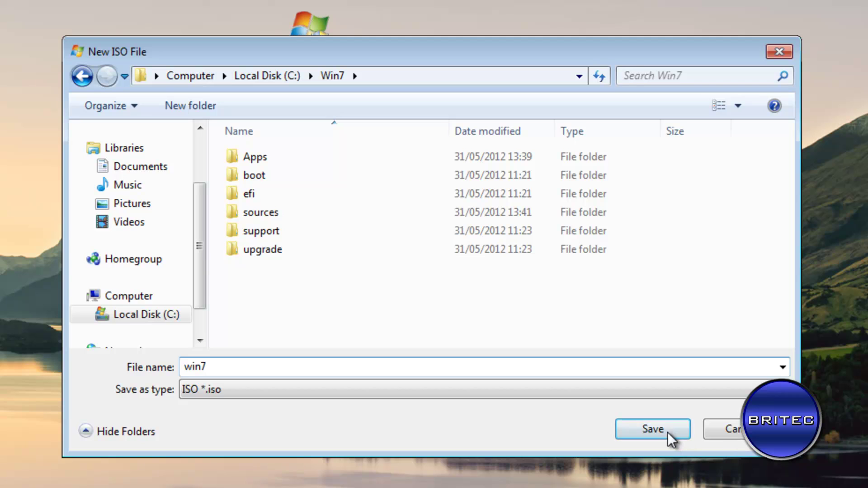
left_click(647, 427)
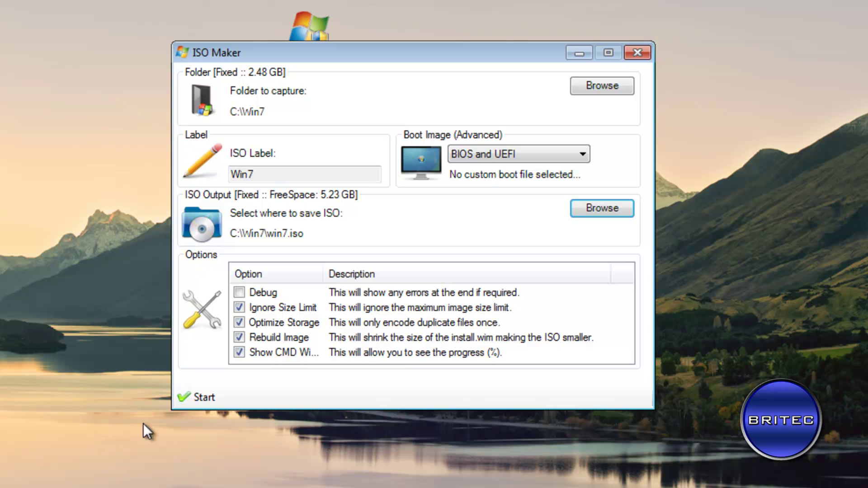
- Build the ISO with the current options, and close ISO Maker and Win Toolkit once it completes
left_click(201, 395)
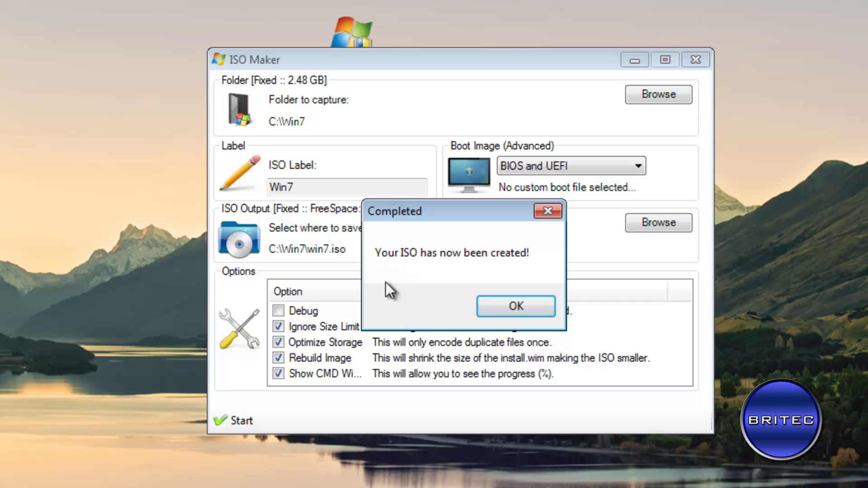
left_click(504, 301)
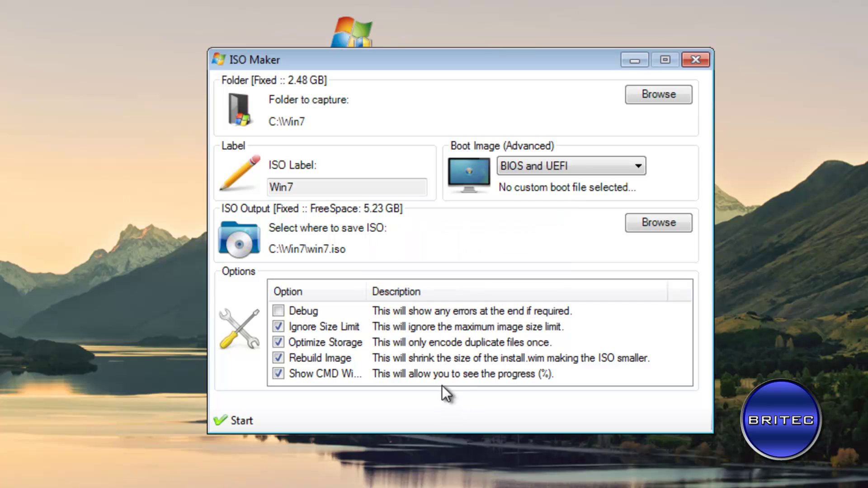
left_click(695, 63)
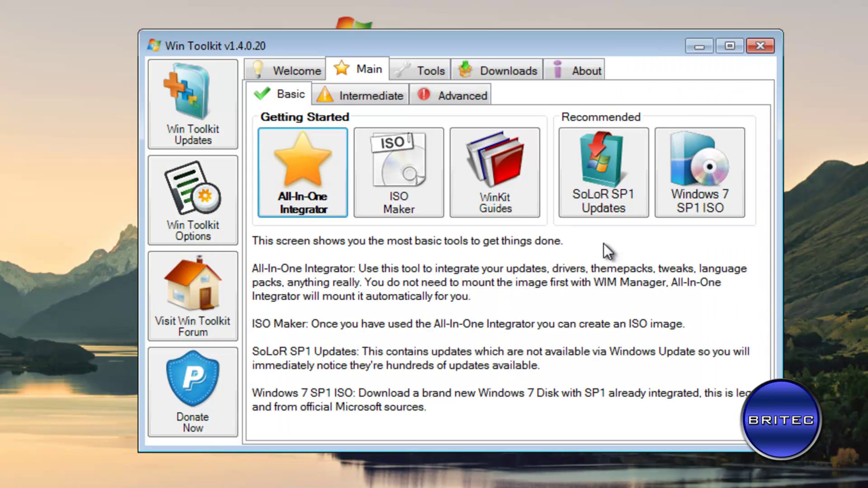
left_click(762, 44)
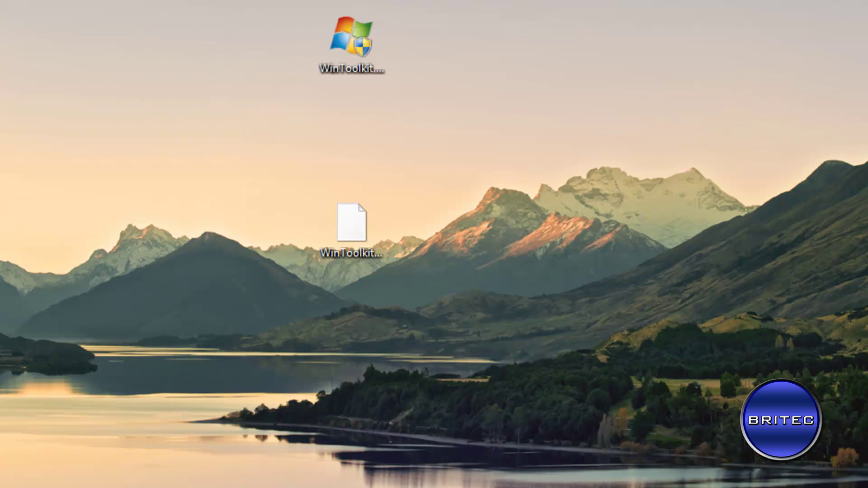
- Switch to Windows Explorer, inspect win7.iso in the C:\Win7 folder, and close the window
key("super+e")
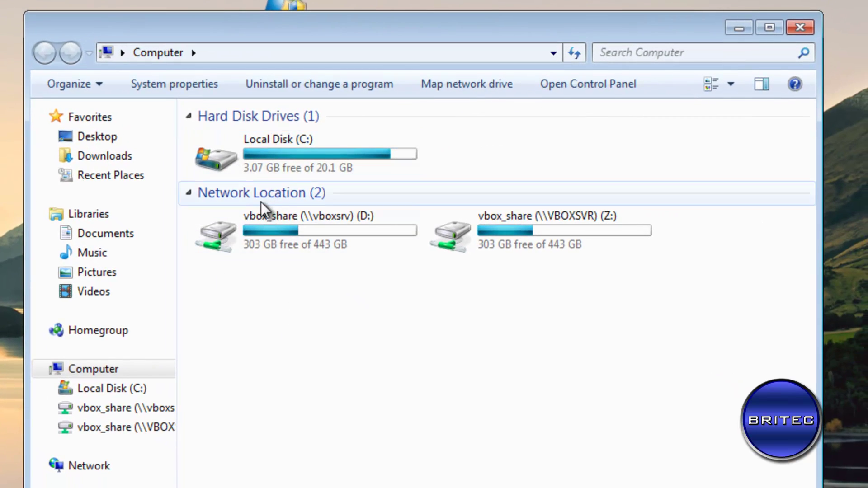
double_click(270, 153)
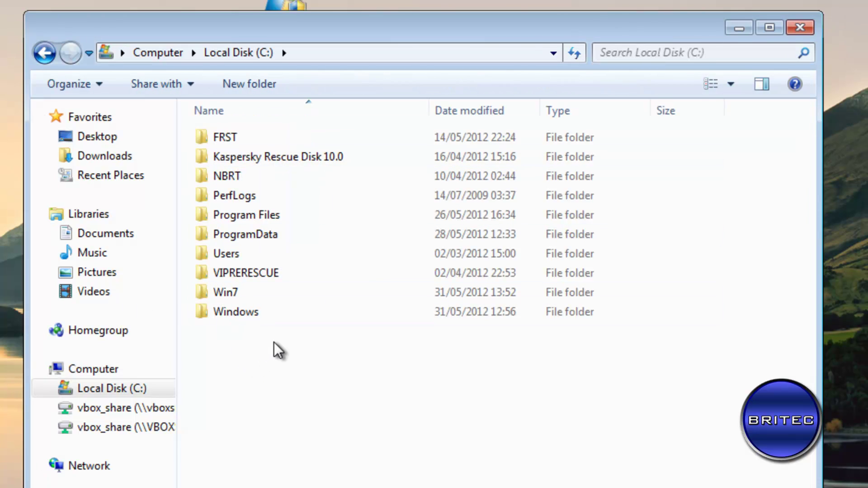
double_click(232, 298)
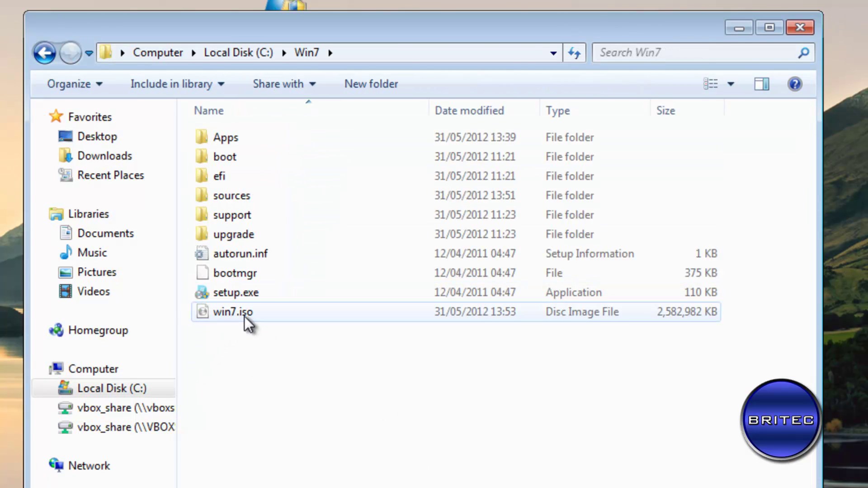
mouse_move(234, 319)
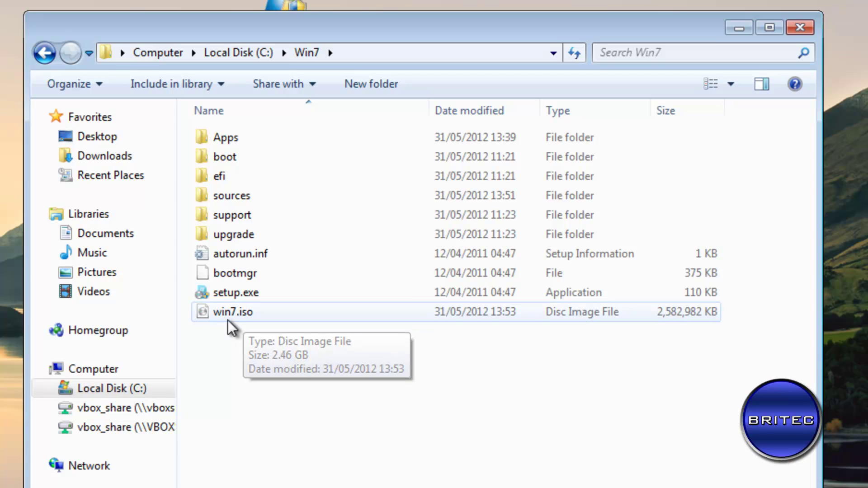
left_click(224, 313)
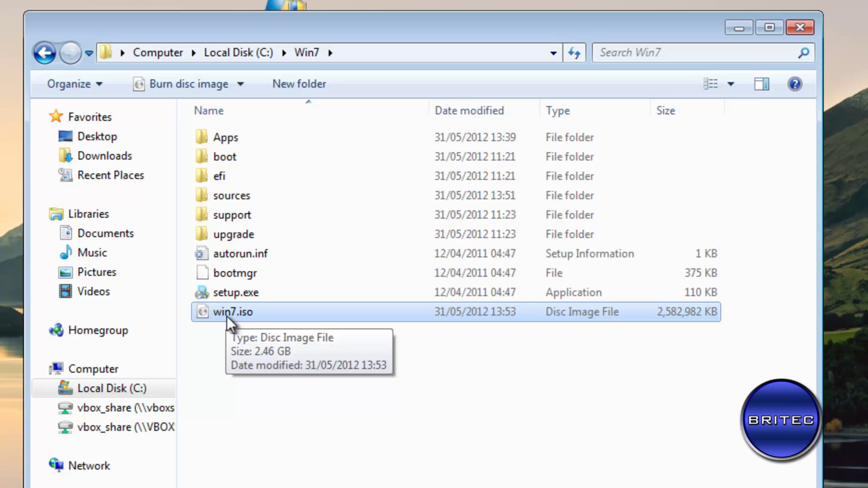
left_click(802, 28)
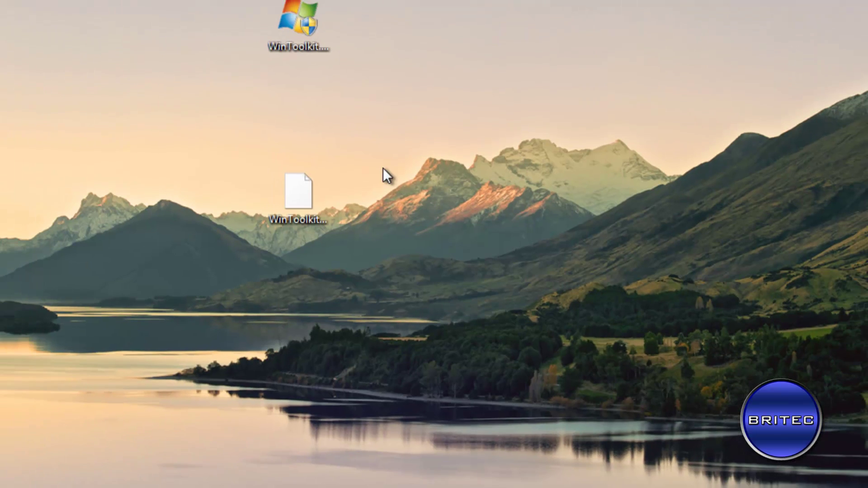